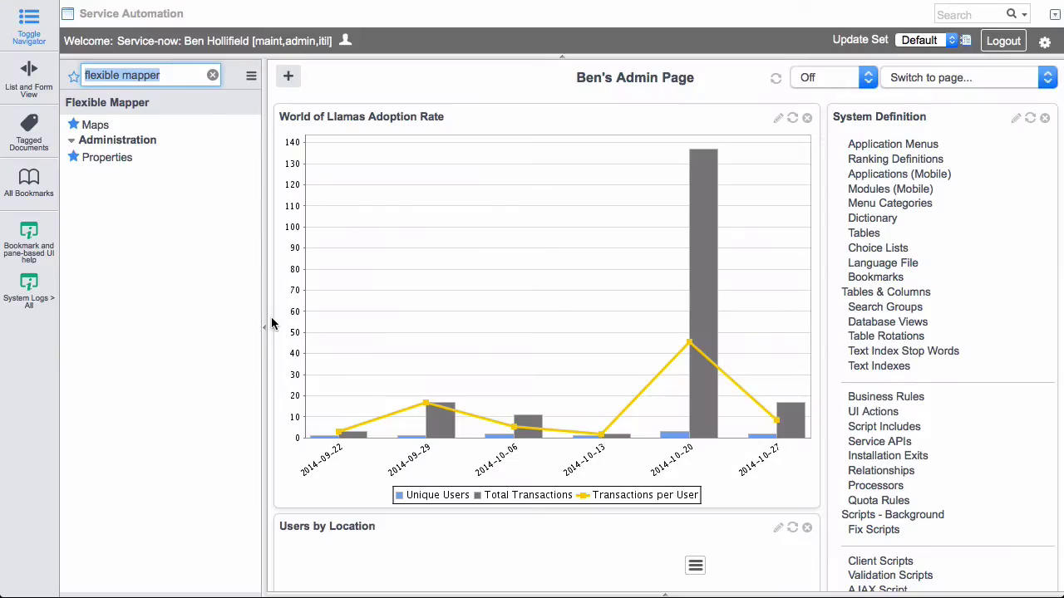
# Open Flexible Mapper > Maps to list the five sample maps: four Image, one Geographical.
pyautogui.click(95, 127)
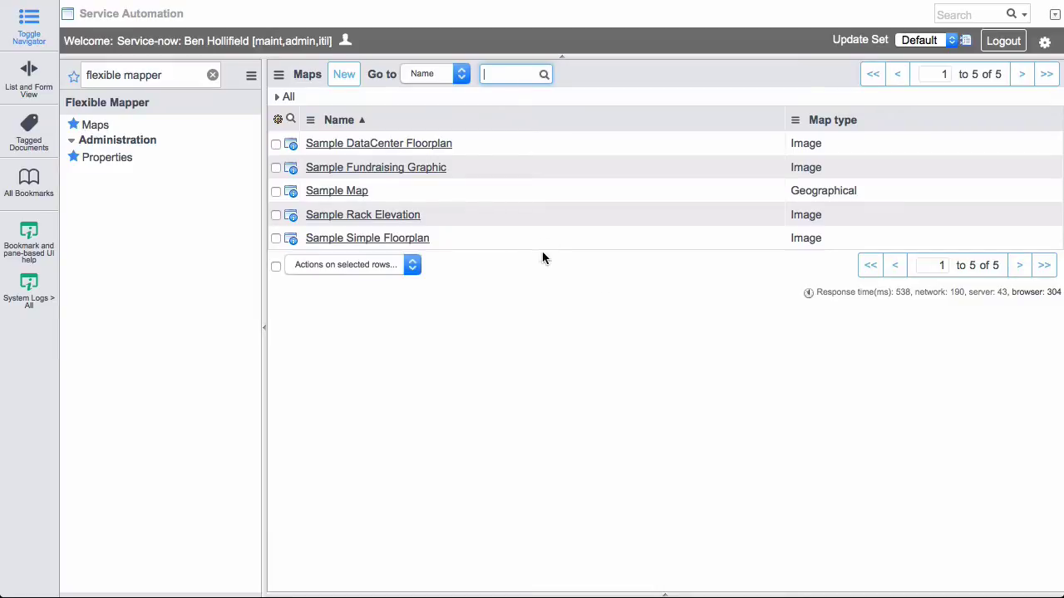
pyautogui.click(584, 337)
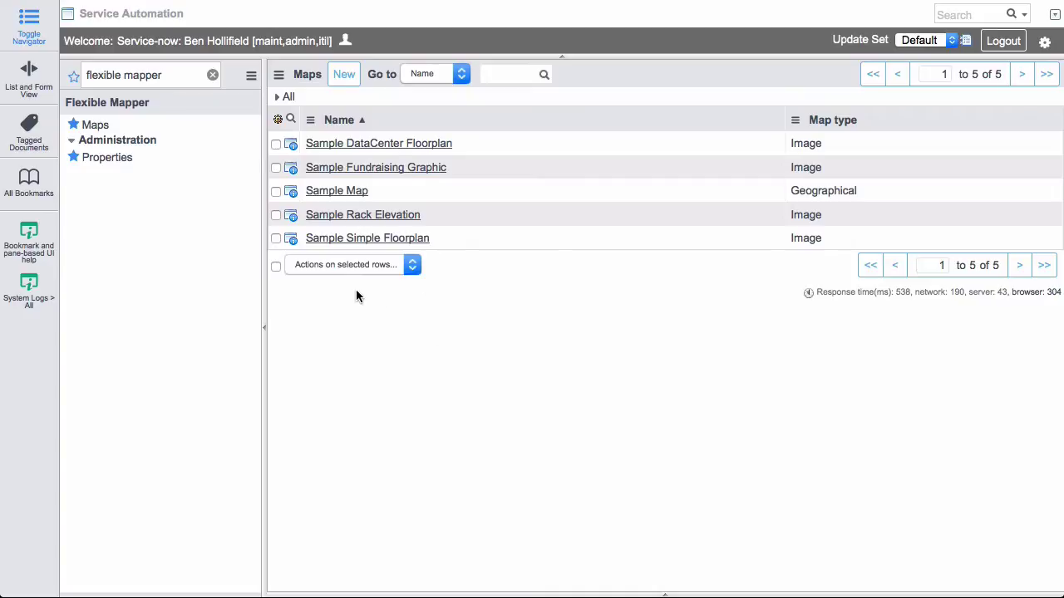
# Open the Sample Simple Floorplan record and check its Map type choices, leaving it as Image.
pyautogui.click(291, 241)
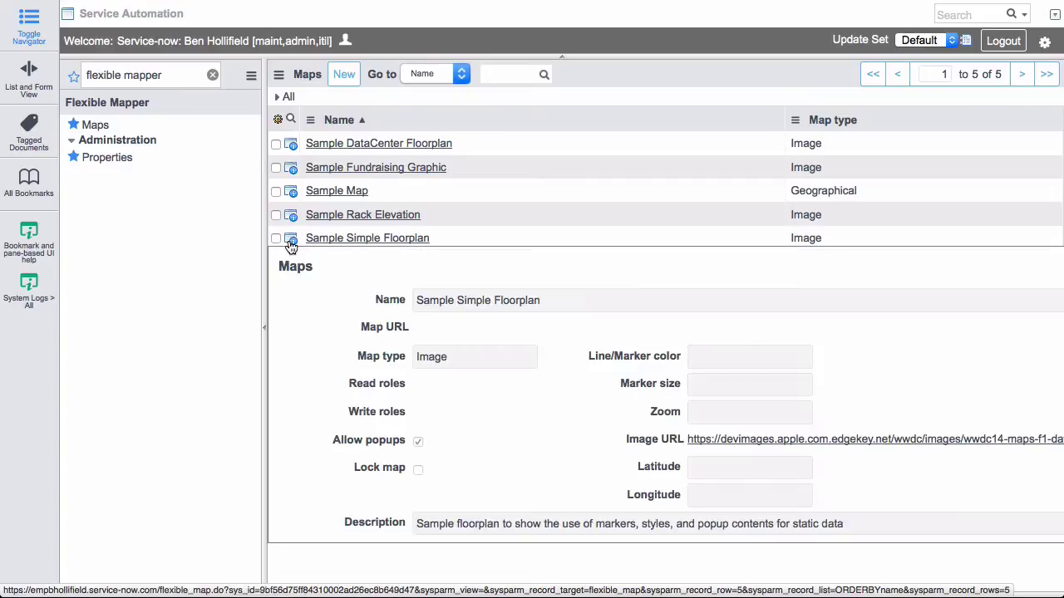
pyautogui.click(291, 247)
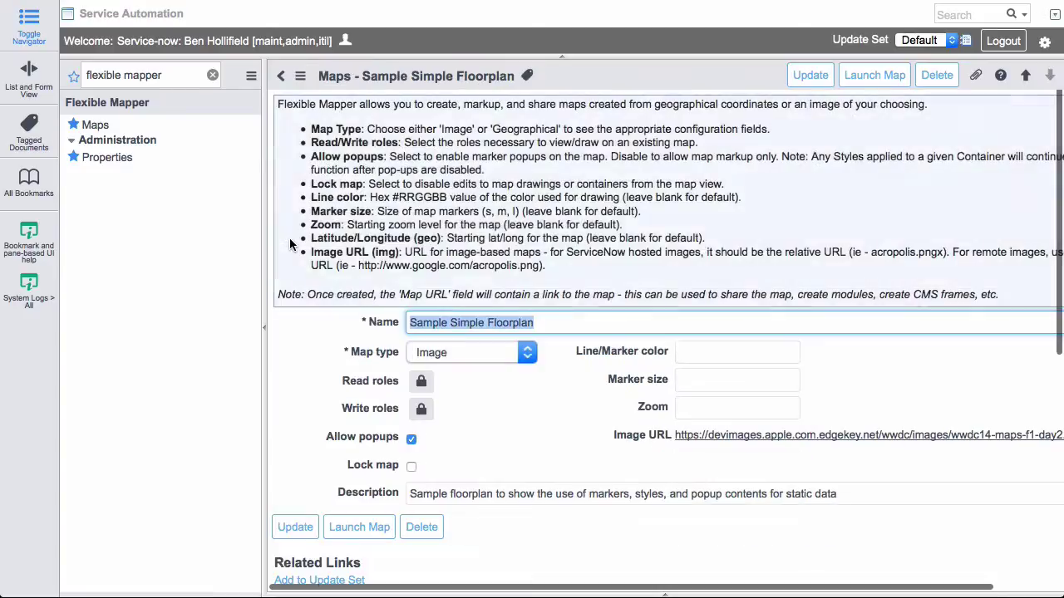
pyautogui.tripleClick(519, 324)
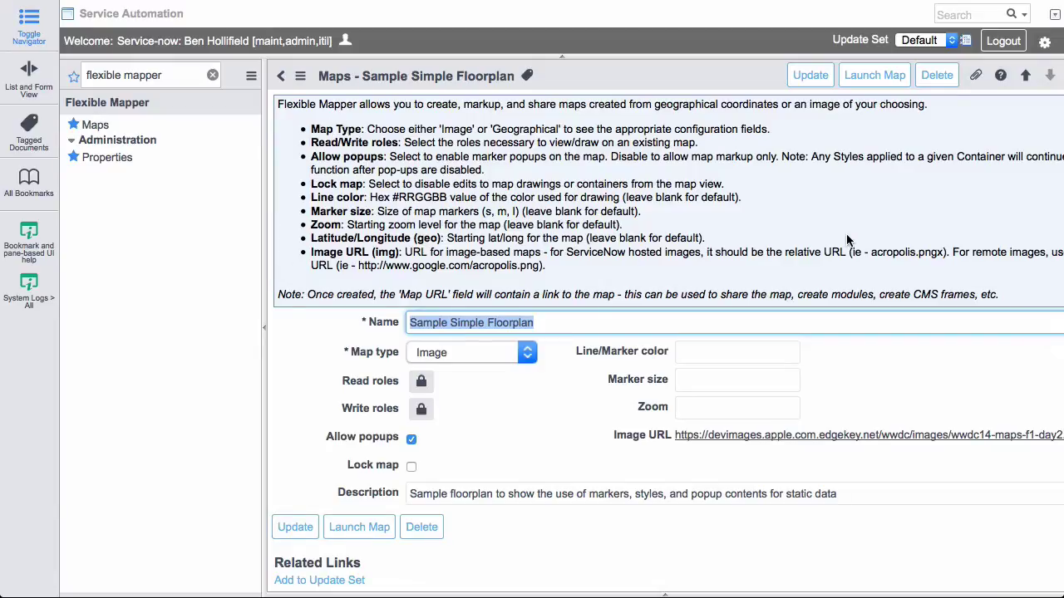
pyautogui.scroll(-3, 847, 240)
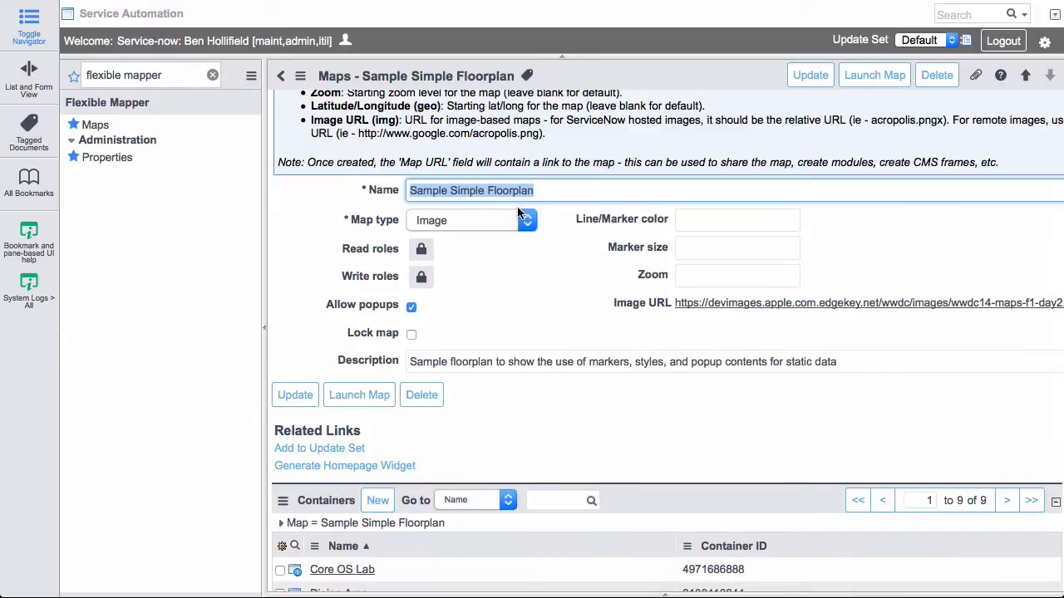
pyautogui.click(525, 221)
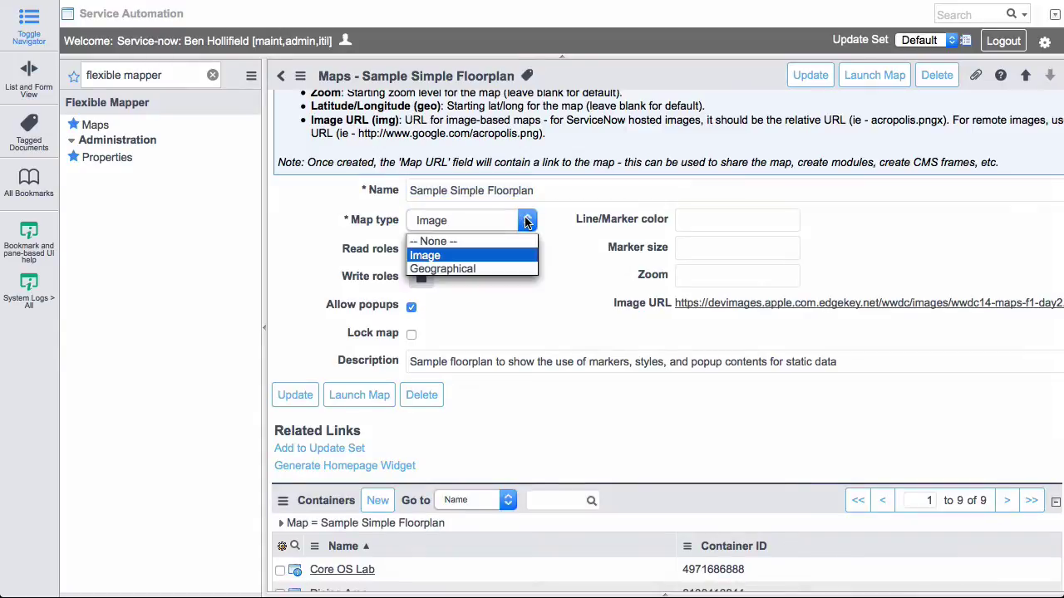
pyautogui.click(603, 278)
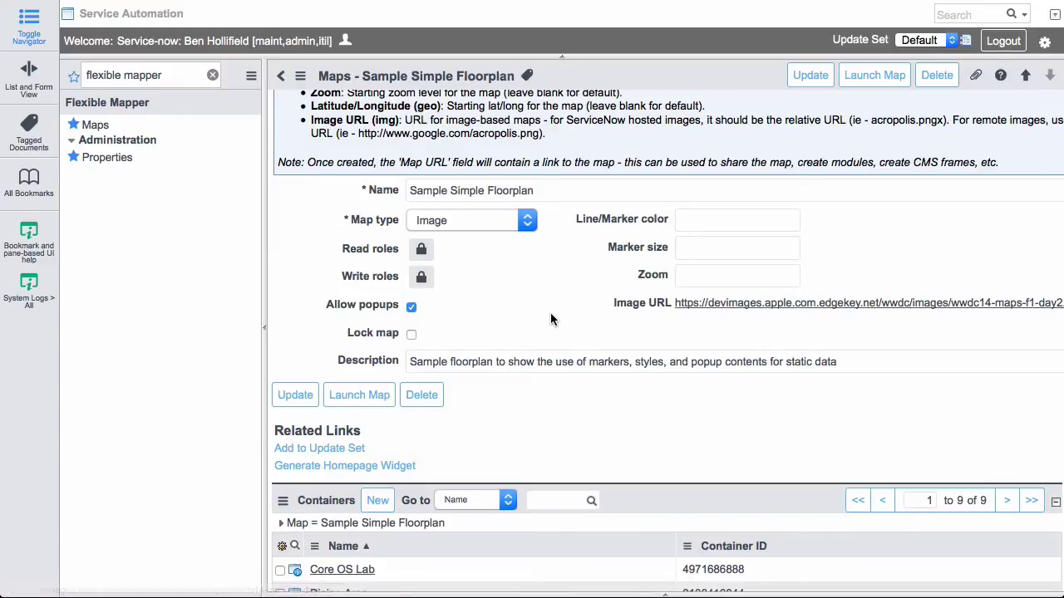
pyautogui.click(526, 223)
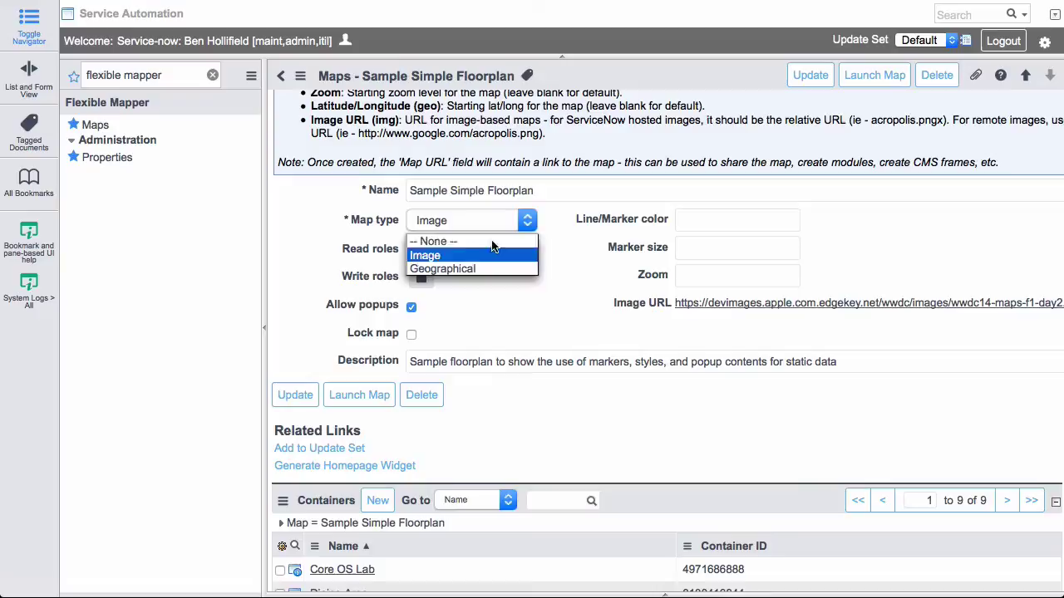
pyautogui.click(484, 266)
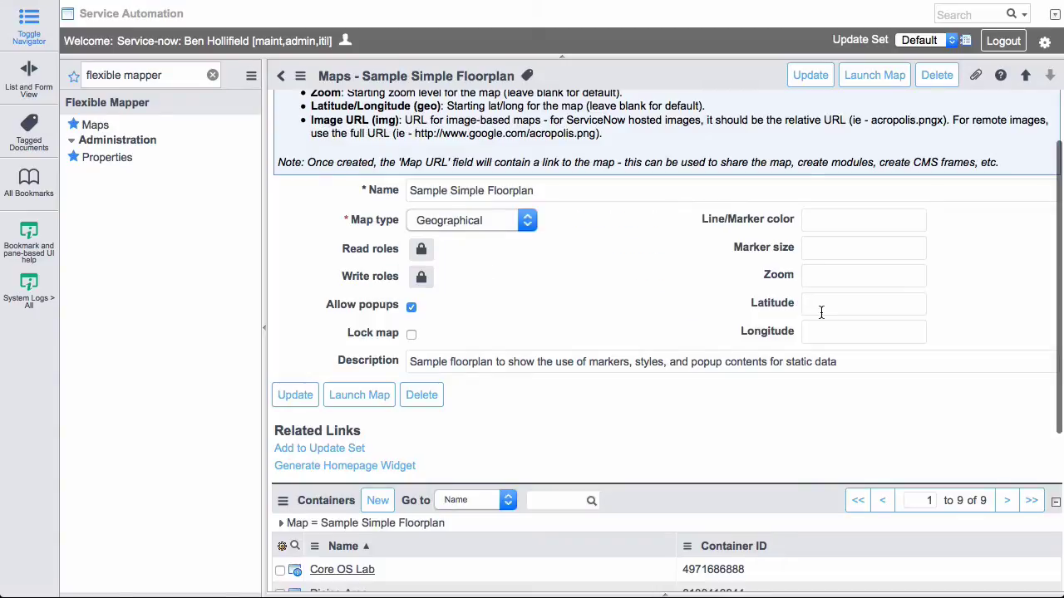
pyautogui.click(529, 220)
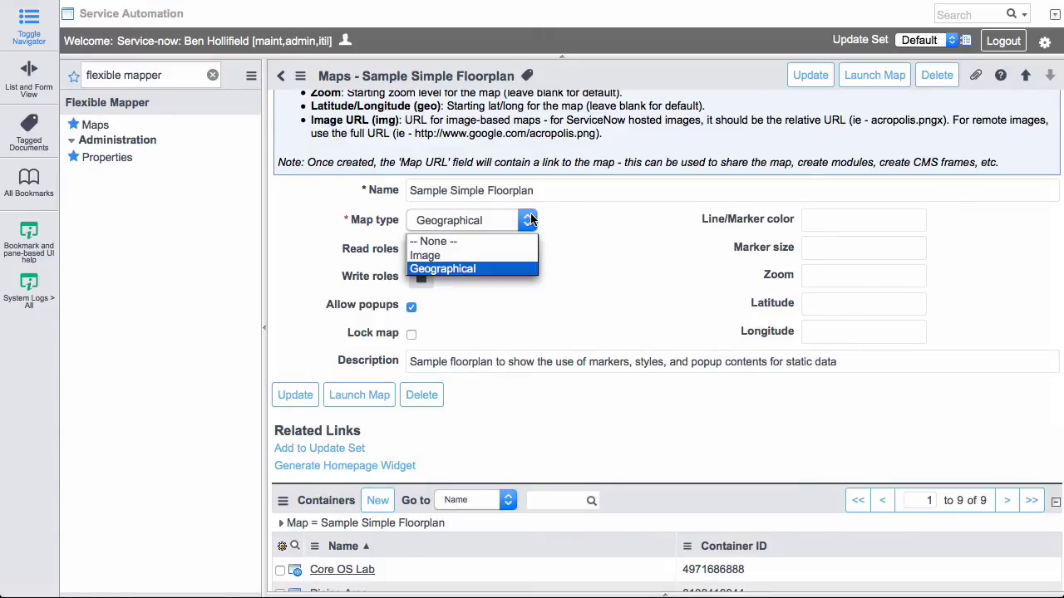
pyautogui.click(480, 255)
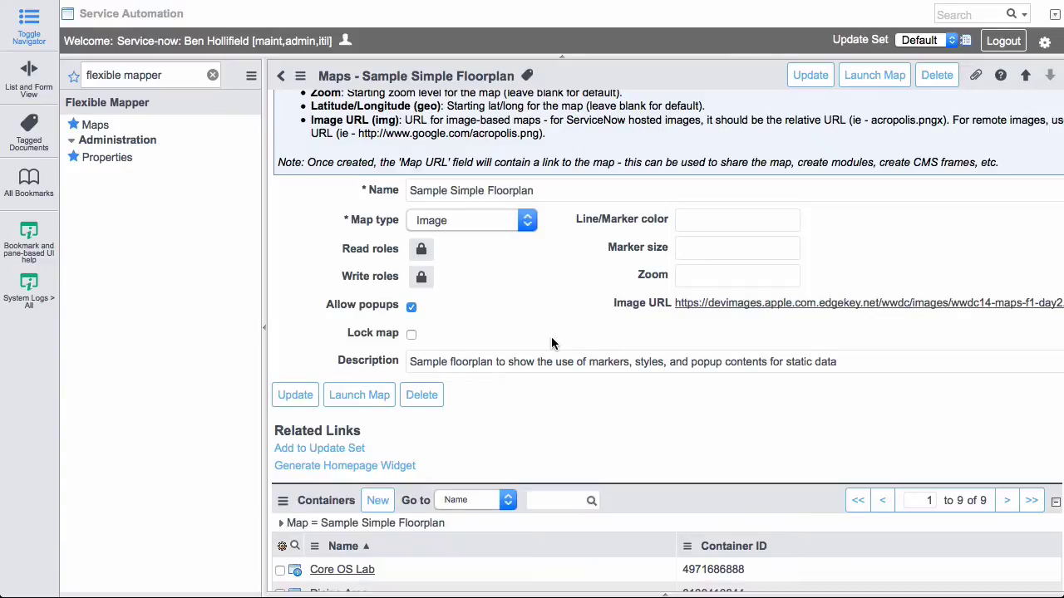
pyautogui.click(730, 223)
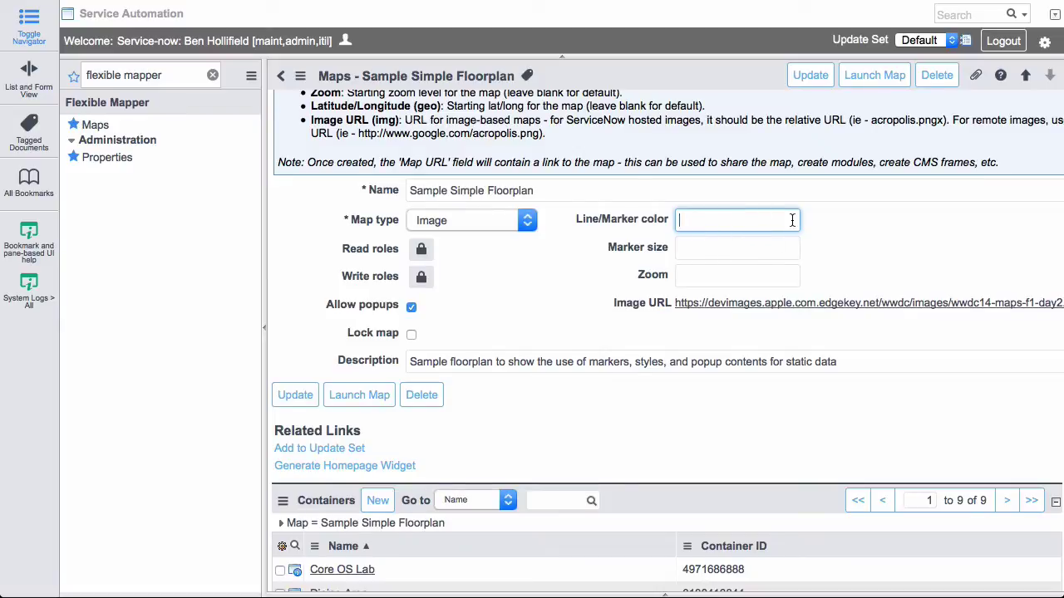
pyautogui.click(739, 246)
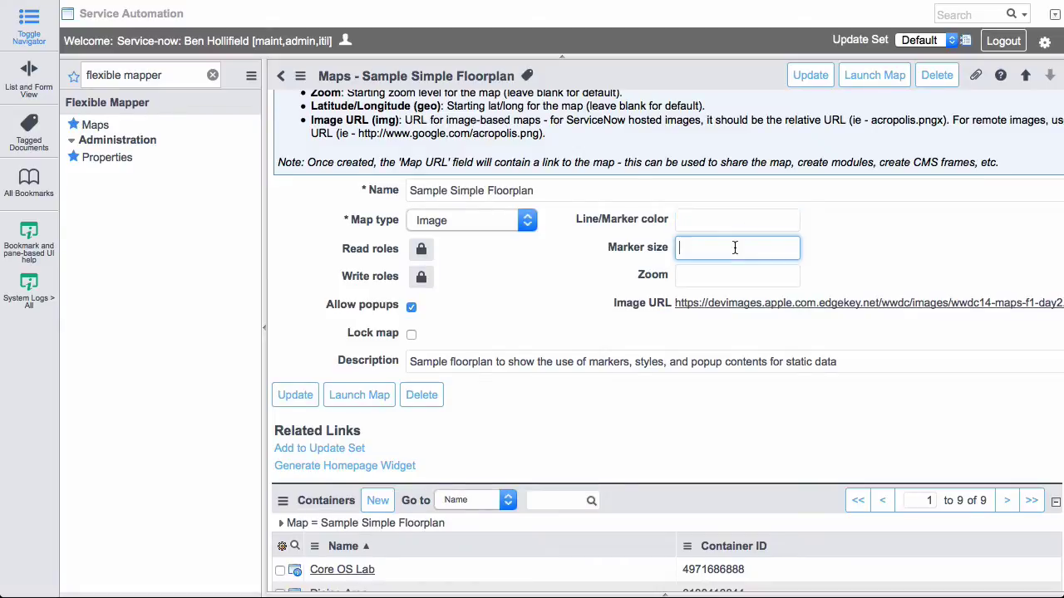
pyautogui.click(769, 276)
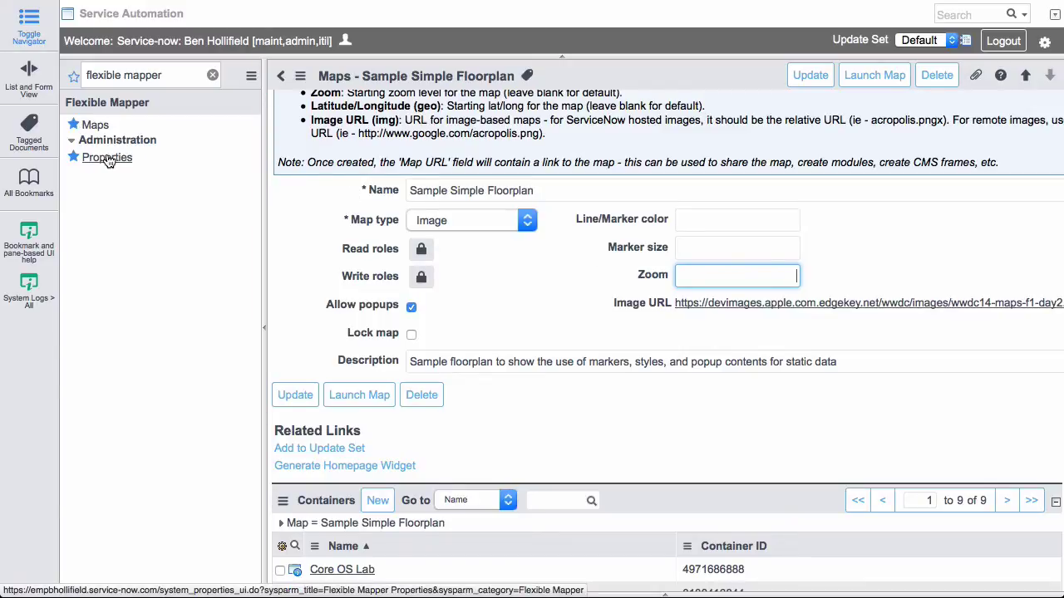
pyautogui.click(724, 220)
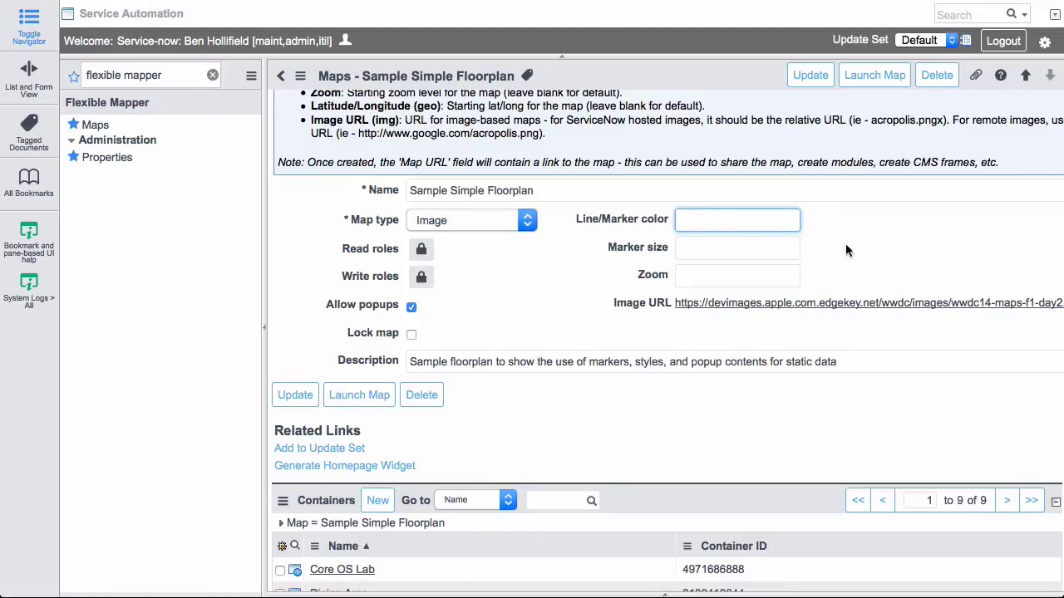
pyautogui.scroll(-5, 865, 247)
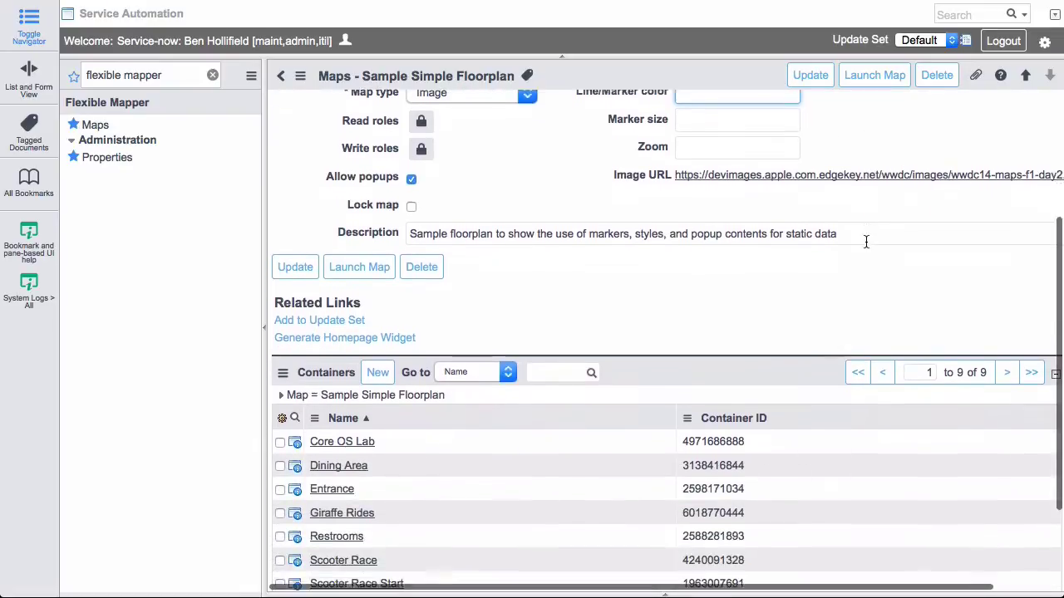
pyautogui.scroll(-3, 766, 310)
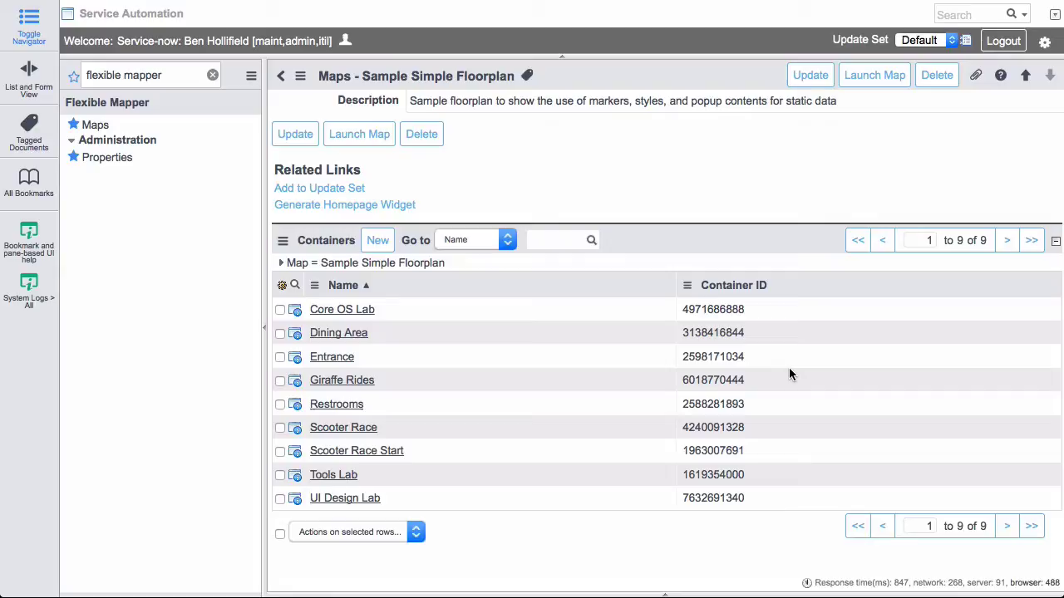
pyautogui.scroll(5, 799, 366)
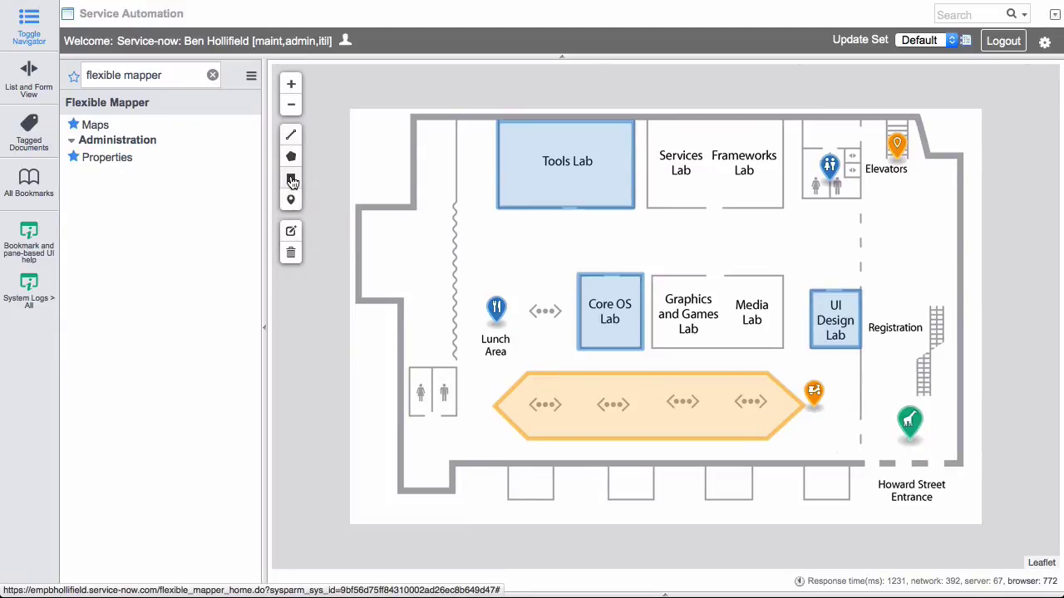
# Draw a new rectangle near the floorplan's left wall, reposition and enlarge it, then save the shapes.
pyautogui.click(291, 181)
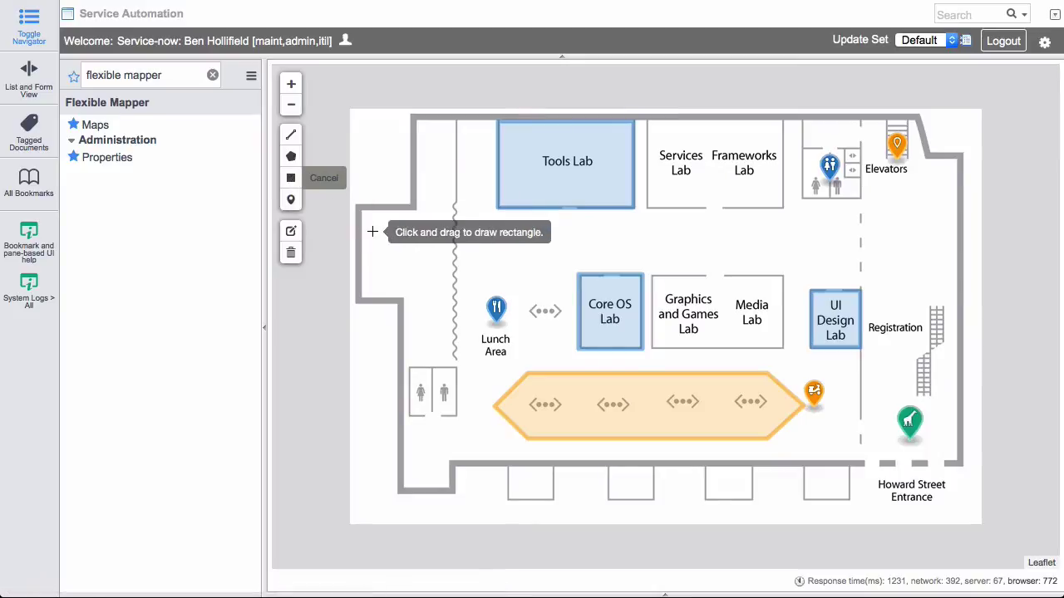
pyautogui.moveTo(372, 231)
pyautogui.mouseDown()
pyautogui.moveTo(416, 275)
pyautogui.moveTo(425, 306)
pyautogui.moveTo(433, 301)
pyautogui.mouseUp()
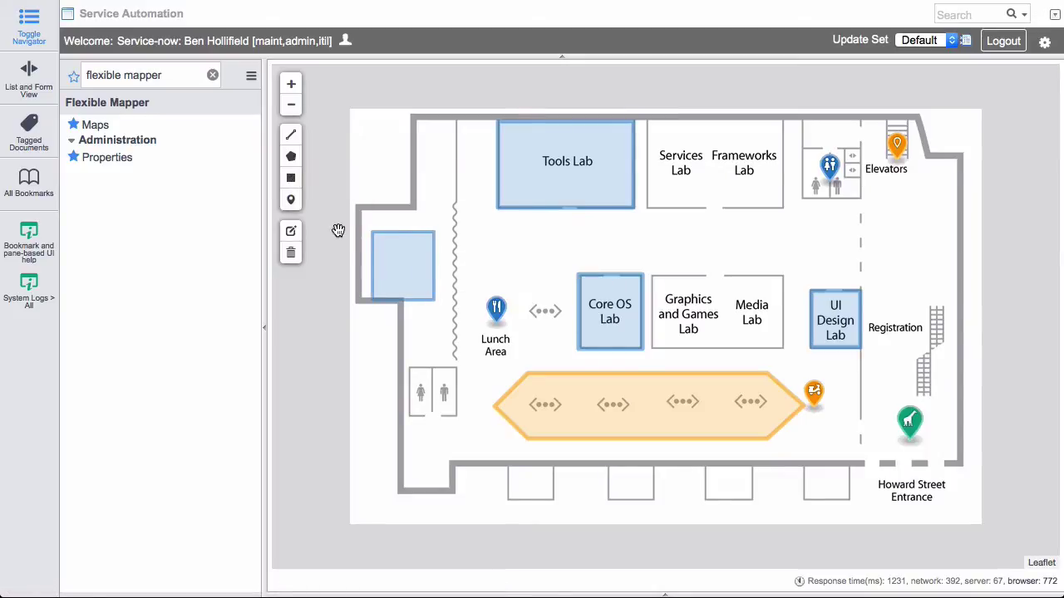
pyautogui.click(291, 233)
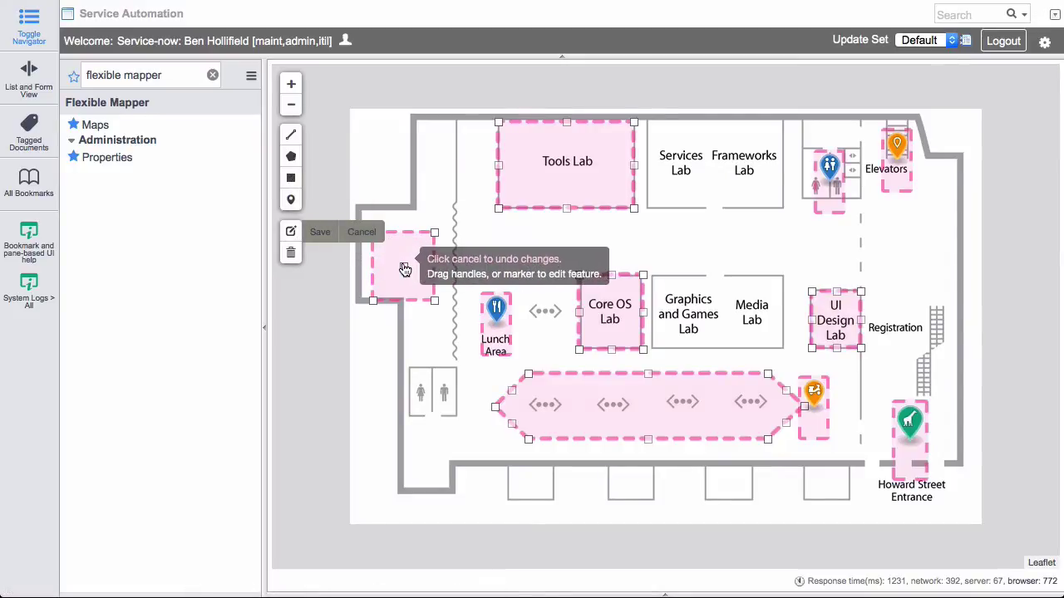
pyautogui.moveTo(405, 267); pyautogui.dragTo(399, 247)
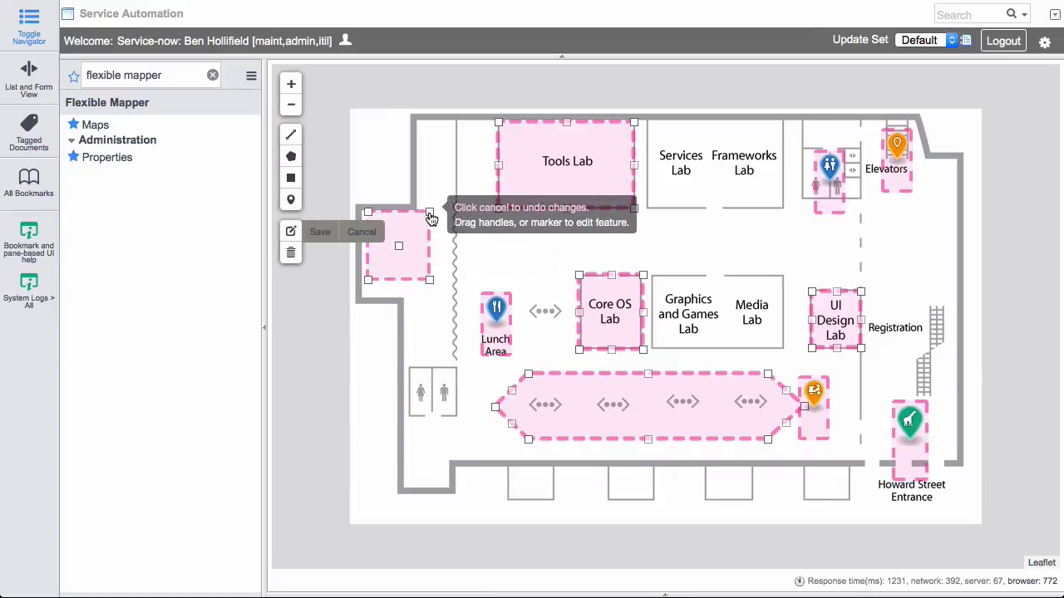
pyautogui.moveTo(429, 212); pyautogui.dragTo(436, 188)
pyautogui.click(320, 233)
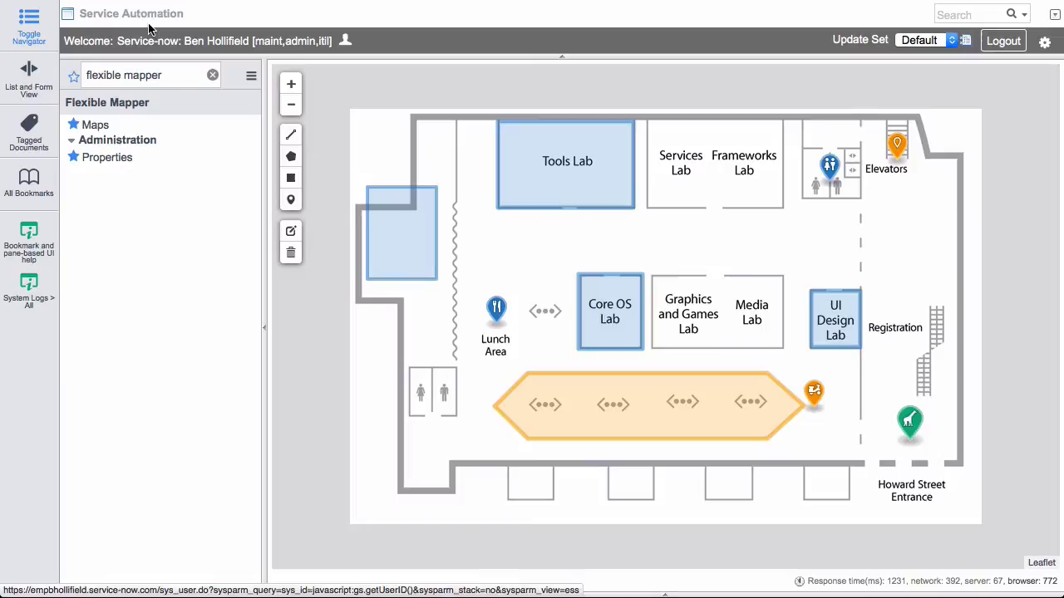
# Relaunch the floorplan map, delete the small blue container by the left wall, and save.
pyautogui.click(94, 124)
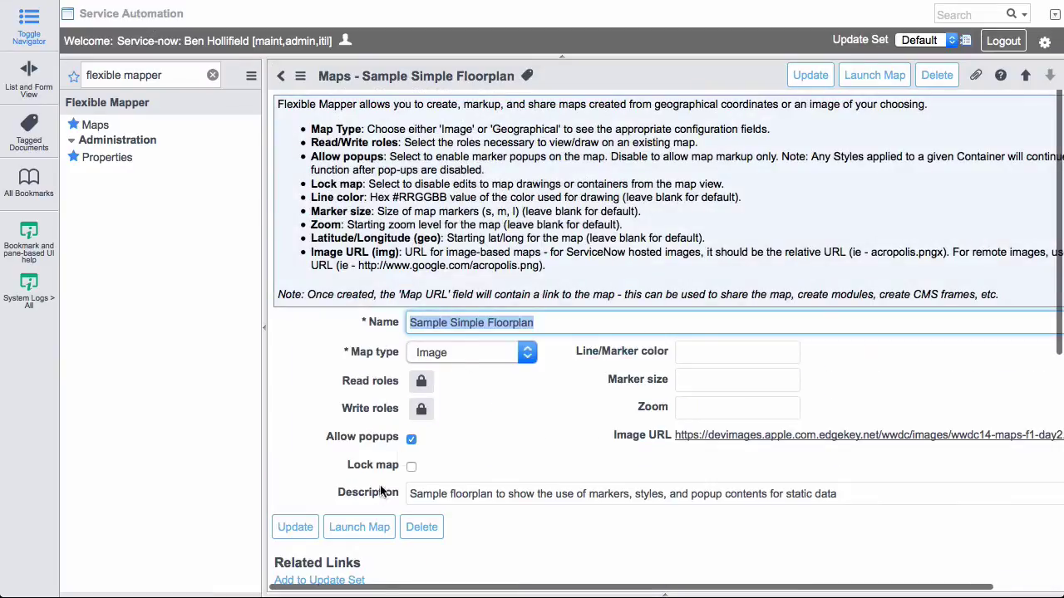
pyautogui.click(363, 527)
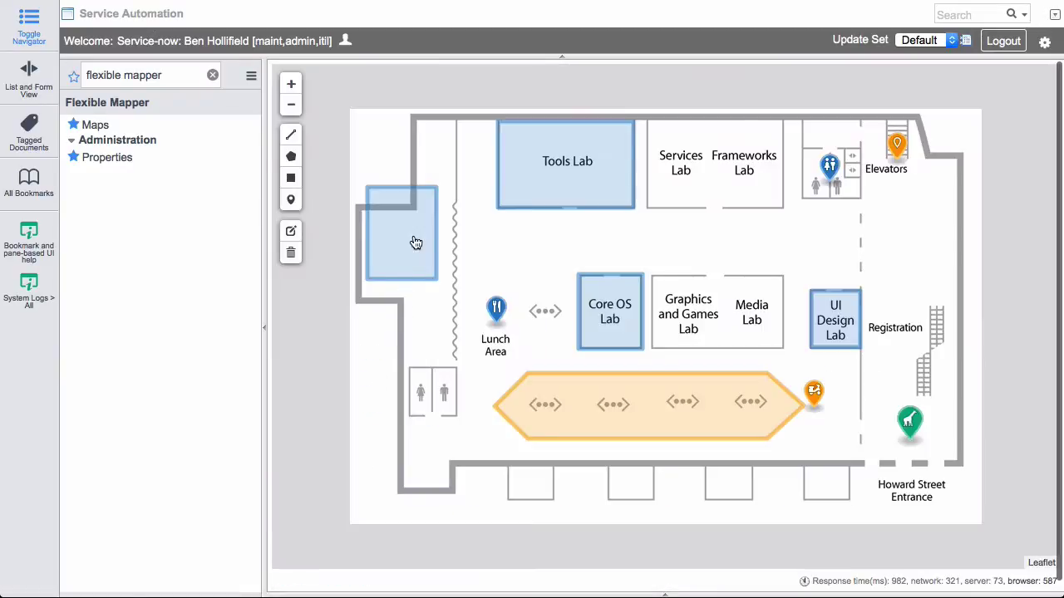
pyautogui.click(416, 230)
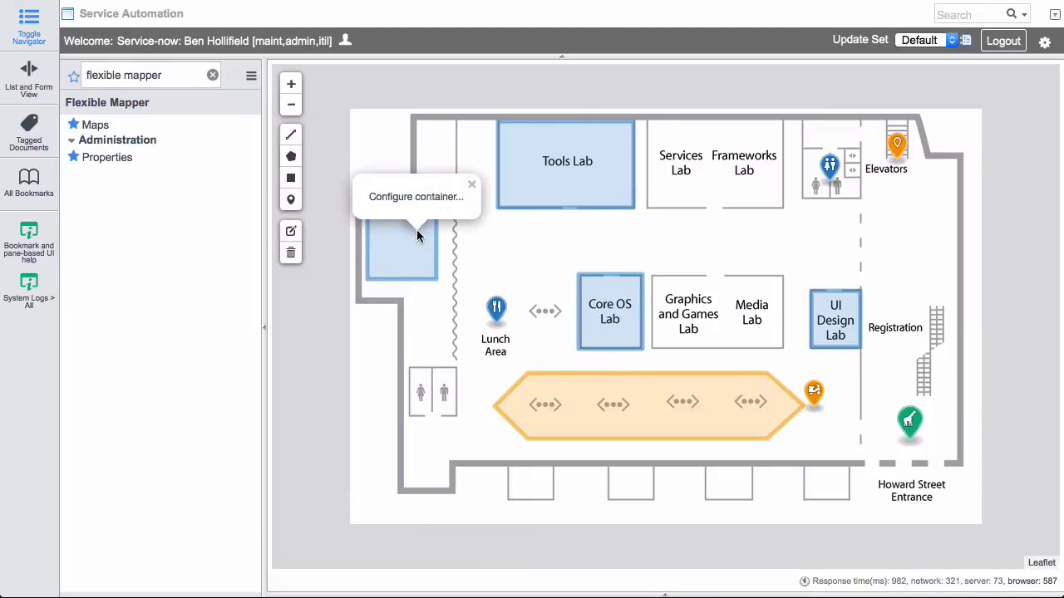
pyautogui.click(400, 259)
pyautogui.click(292, 253)
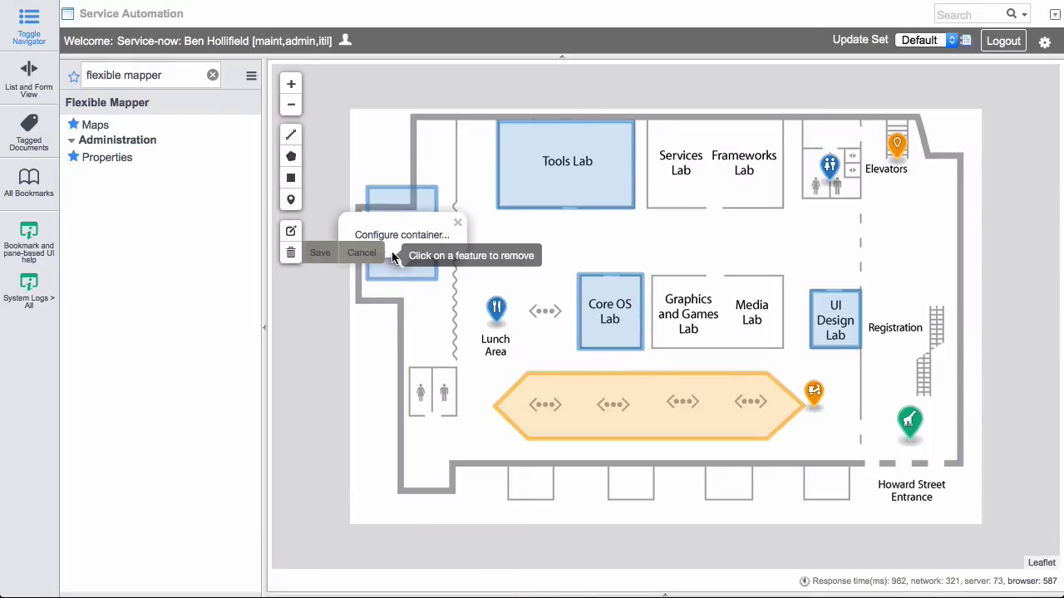
pyautogui.click(384, 277)
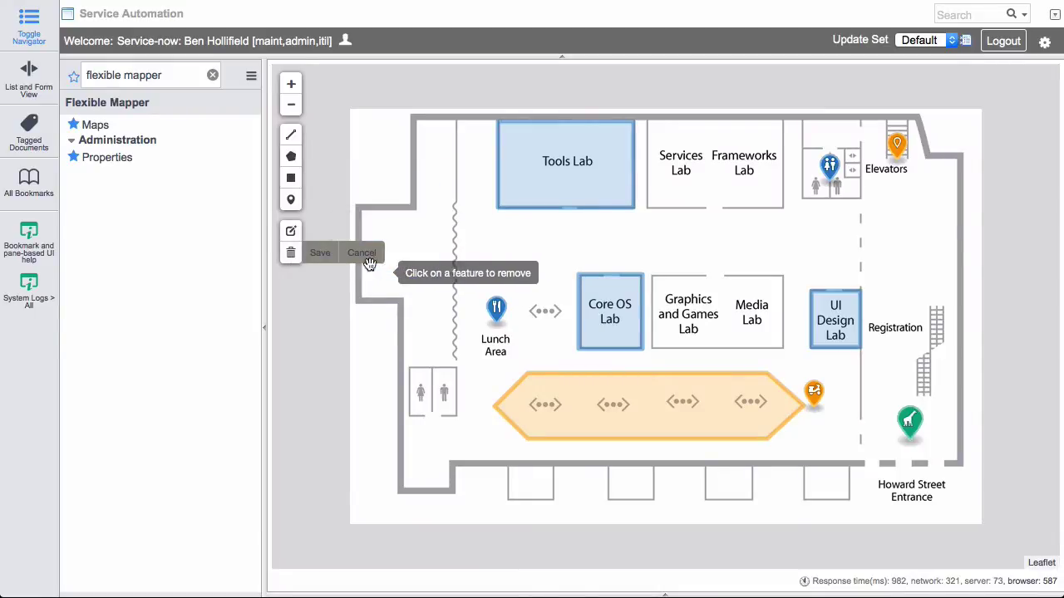
pyautogui.click(316, 253)
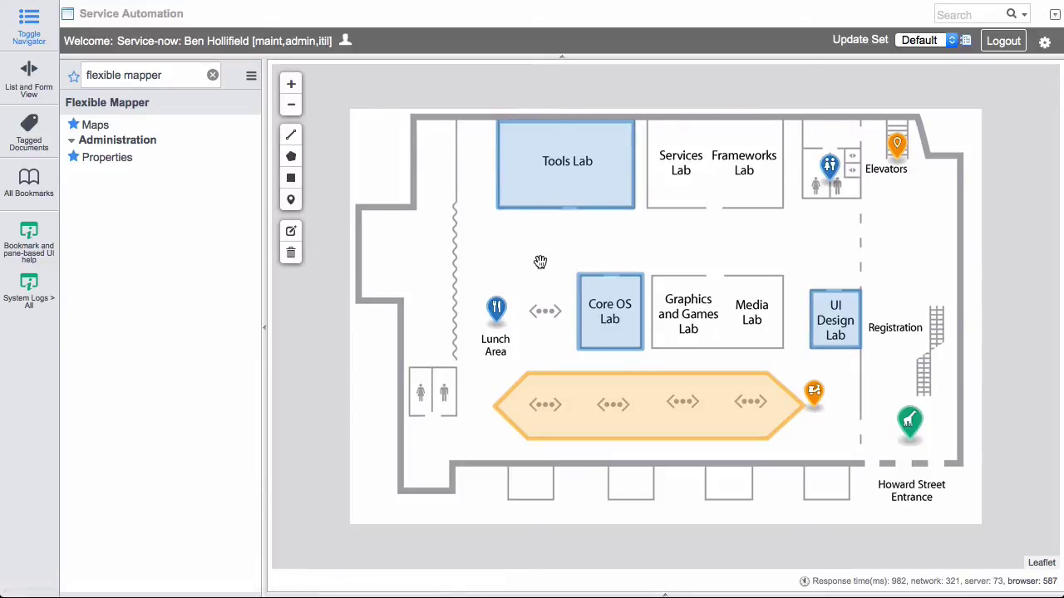
# Show the popups for Tools Lab, the restroom, Core OS Lab, Scooter Racetrack and Starting Line.
pyautogui.click(526, 185)
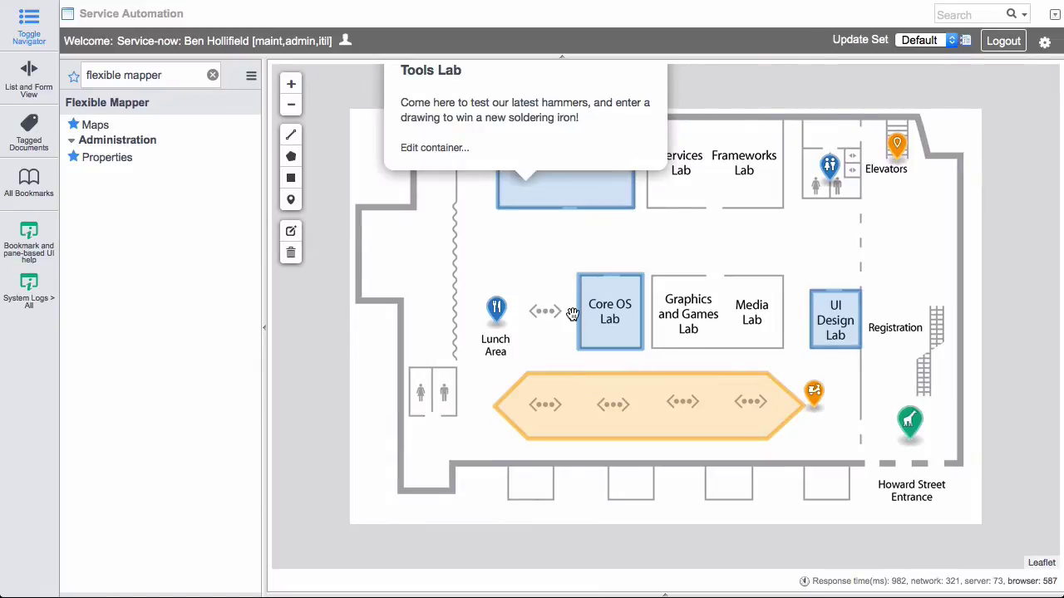
pyautogui.click(839, 173)
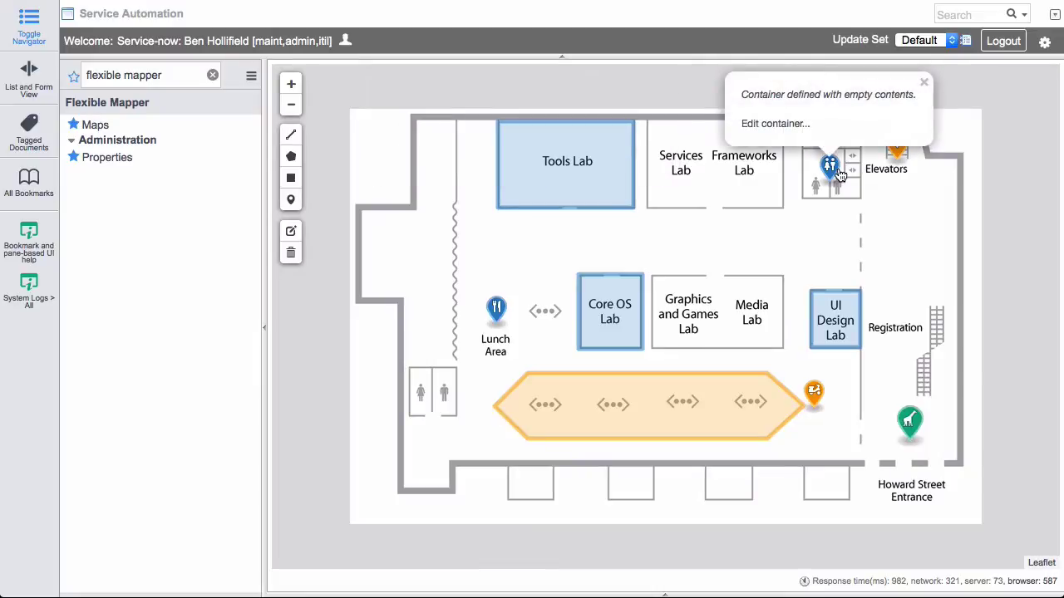
pyautogui.click(606, 328)
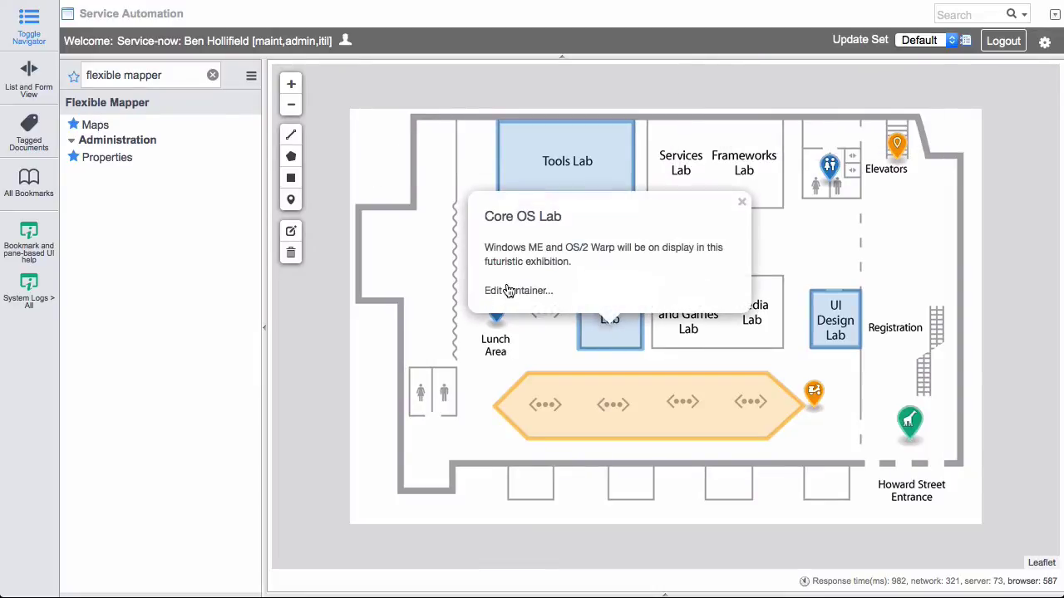
pyautogui.click(613, 402)
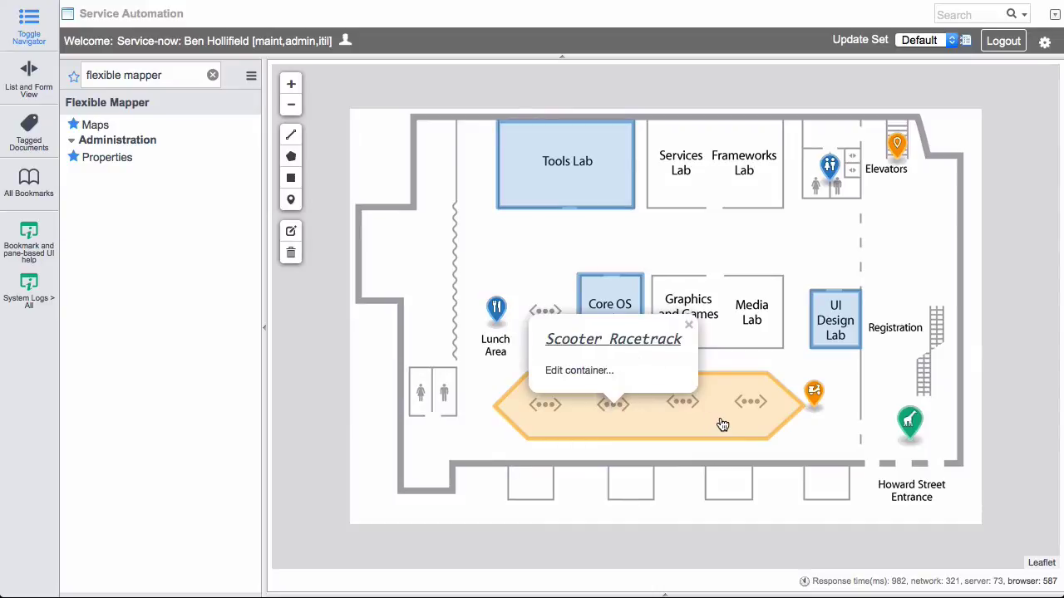
pyautogui.click(815, 398)
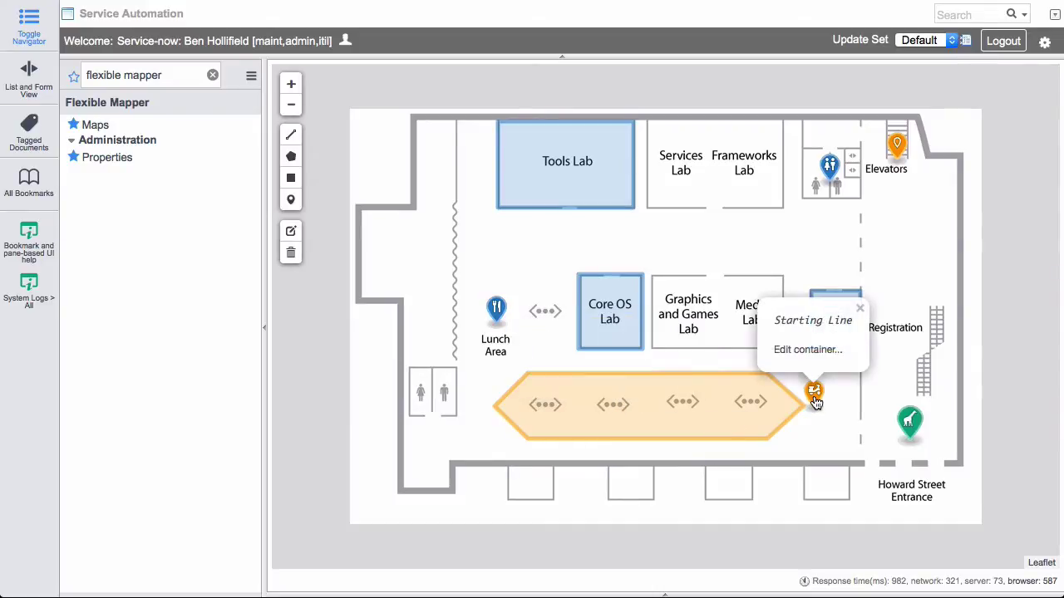
pyautogui.click(805, 464)
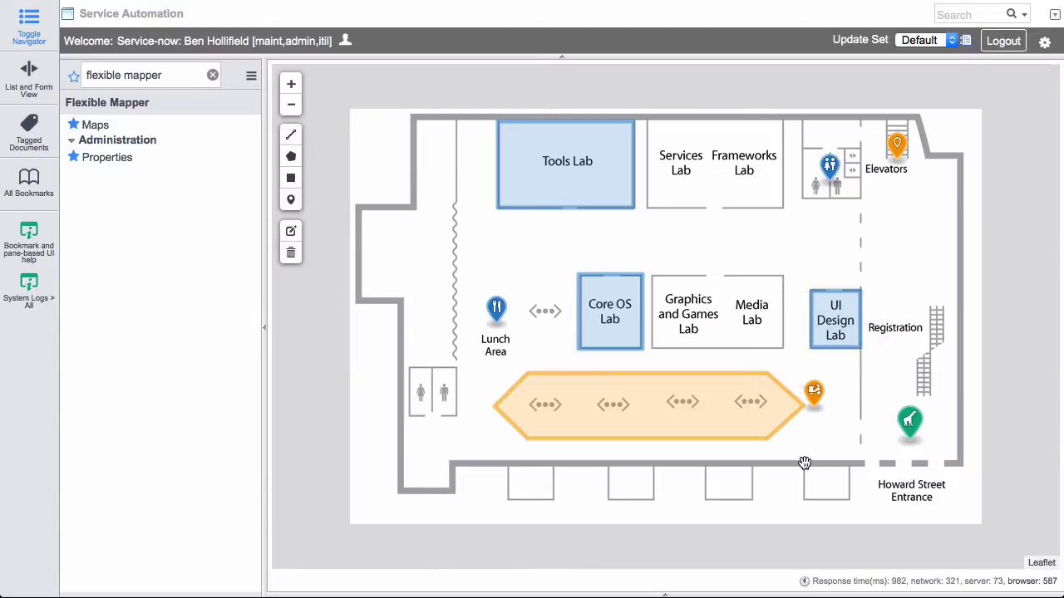
# Show the giraffe rides, restroom and Elevators popups, ending on the Core OS Lab description.
pyautogui.click(911, 422)
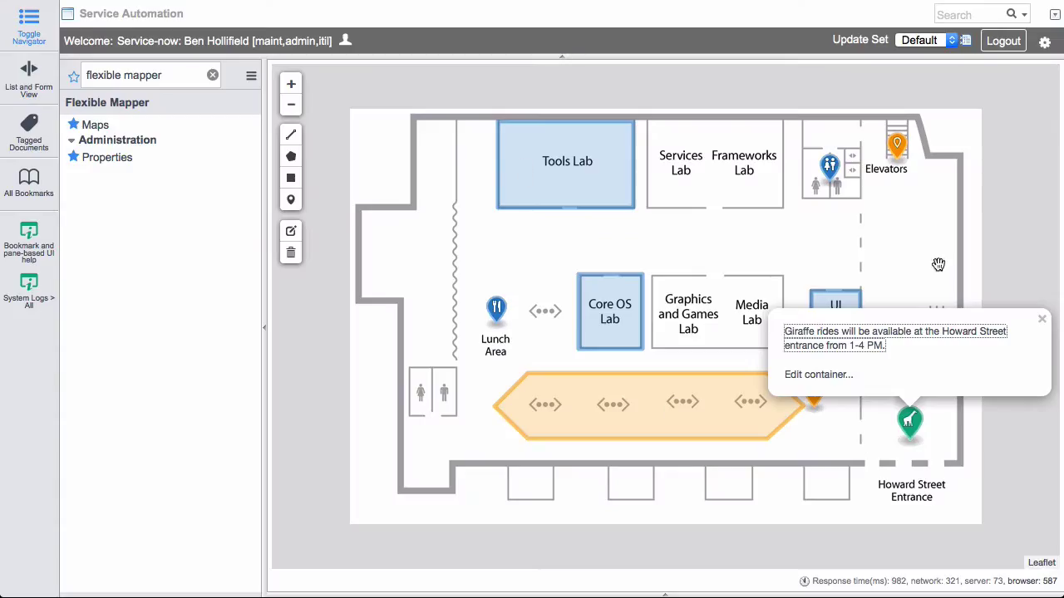
pyautogui.click(830, 166)
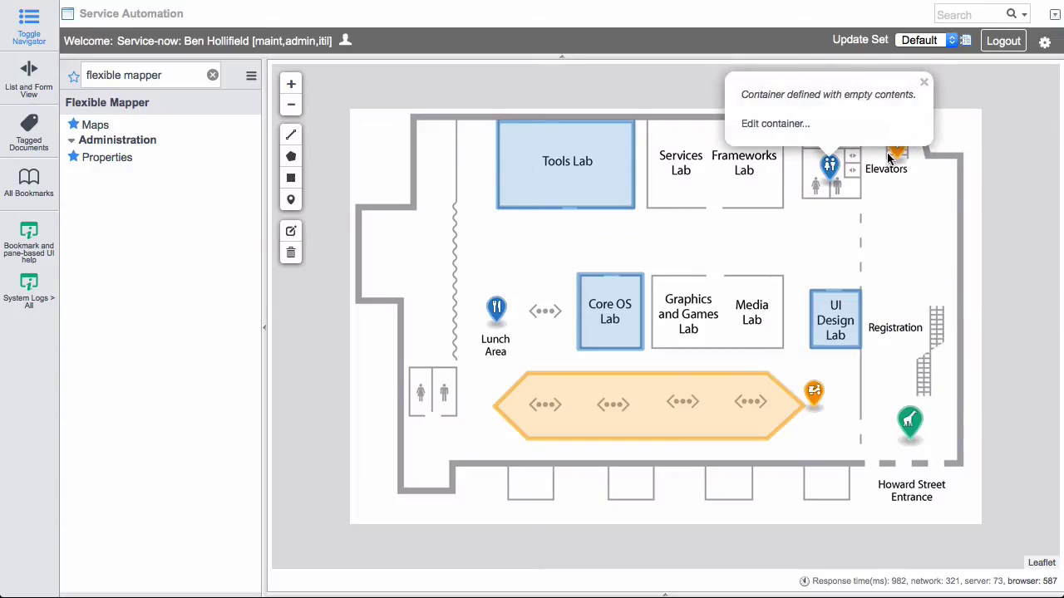
pyautogui.click(891, 158)
pyautogui.click(892, 157)
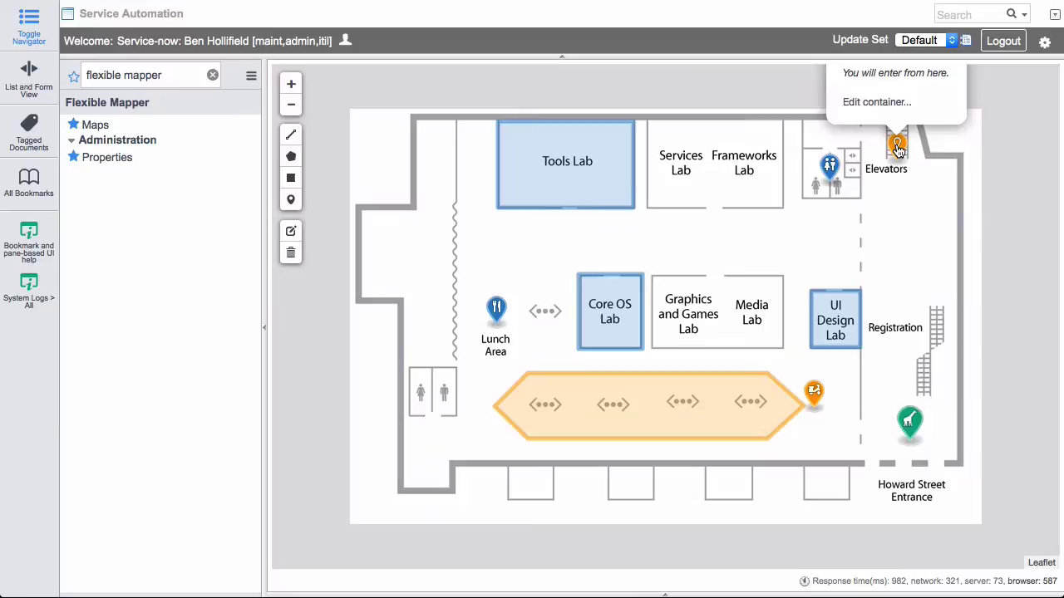
pyautogui.click(596, 346)
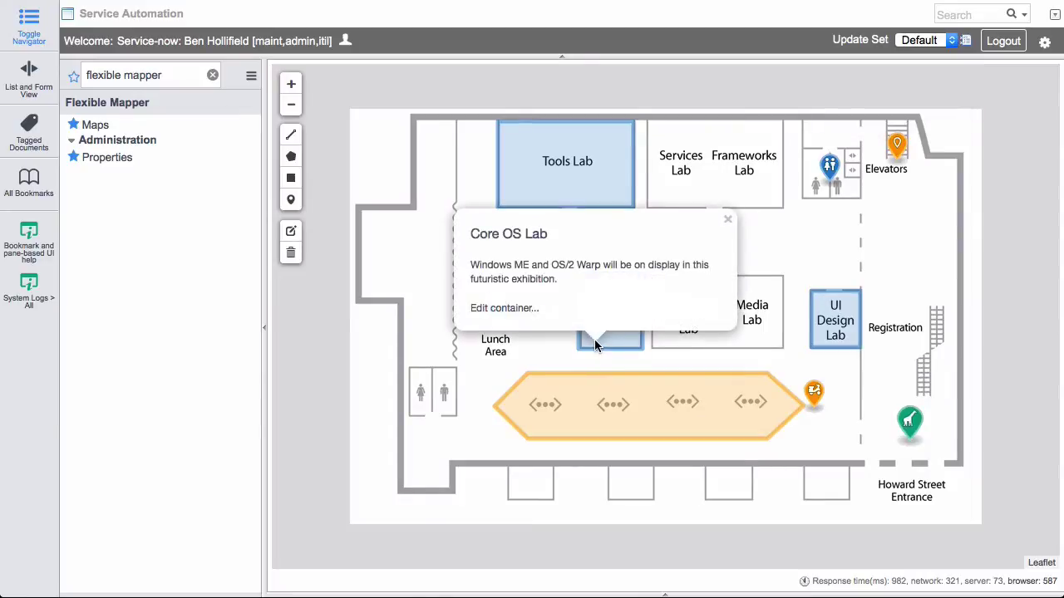
# Open the Core OS Lab container record, glance at its styles, and open its Core OS Lab content entry.
pyautogui.click(503, 310)
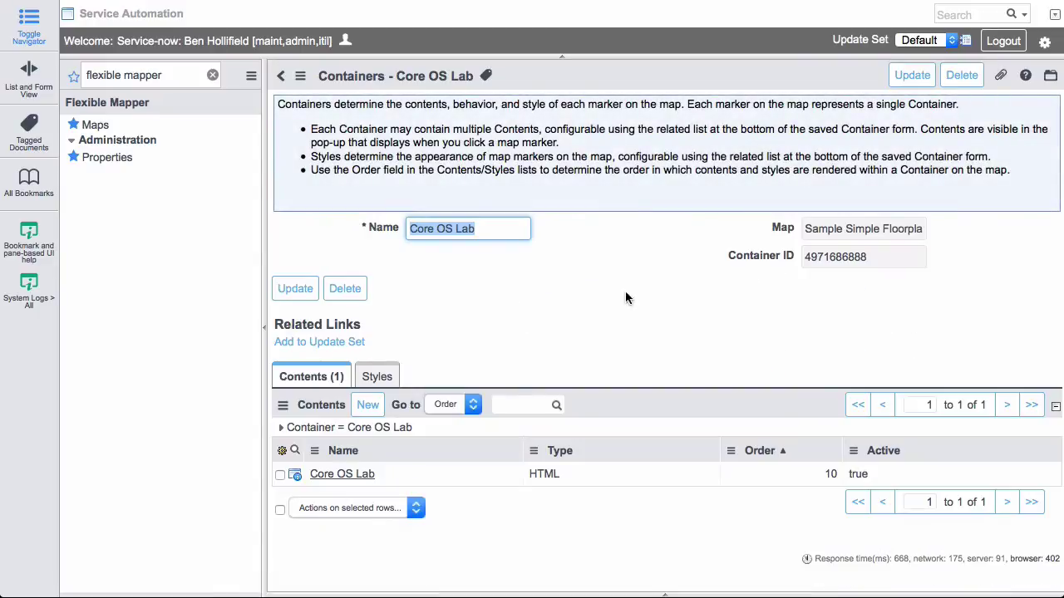
pyautogui.click(581, 287)
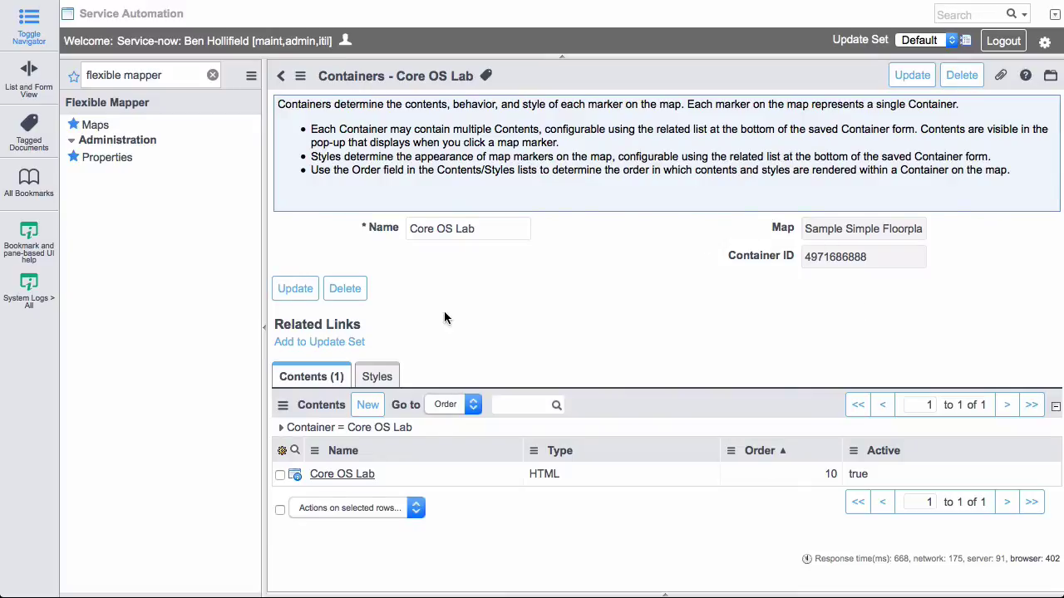
pyautogui.click(376, 376)
pyautogui.click(318, 377)
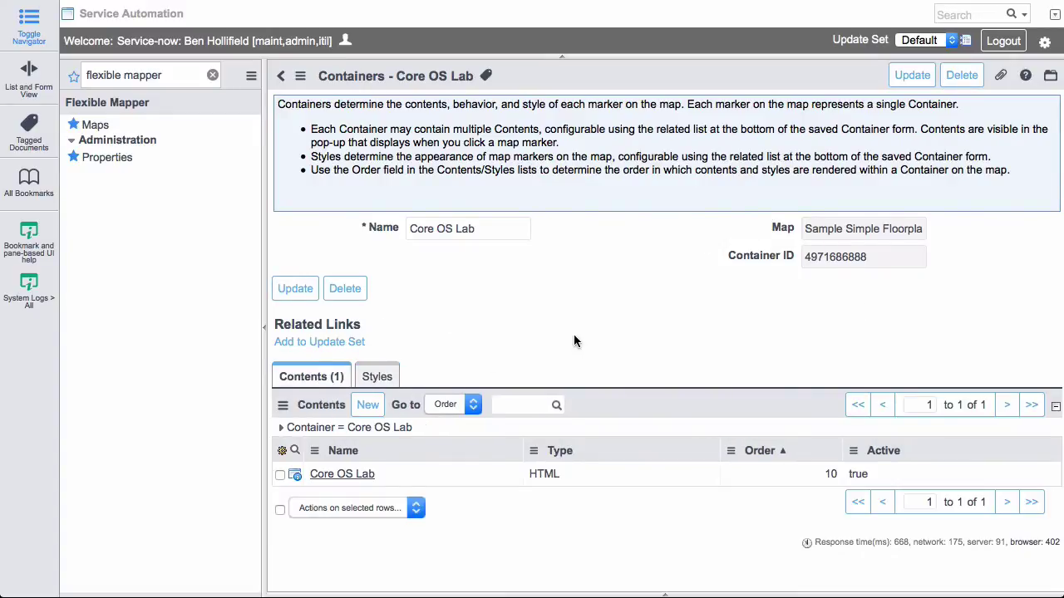
pyautogui.click(295, 476)
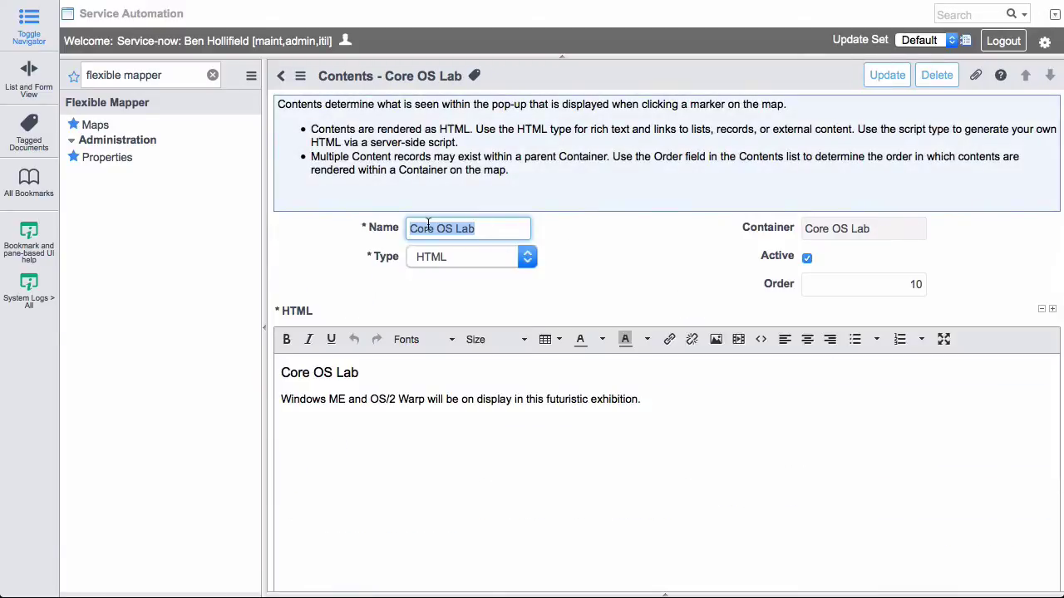
# Switch the content type to Script, then back to HTML, and return to the container record.
pyautogui.click(528, 256)
pyautogui.click(529, 257)
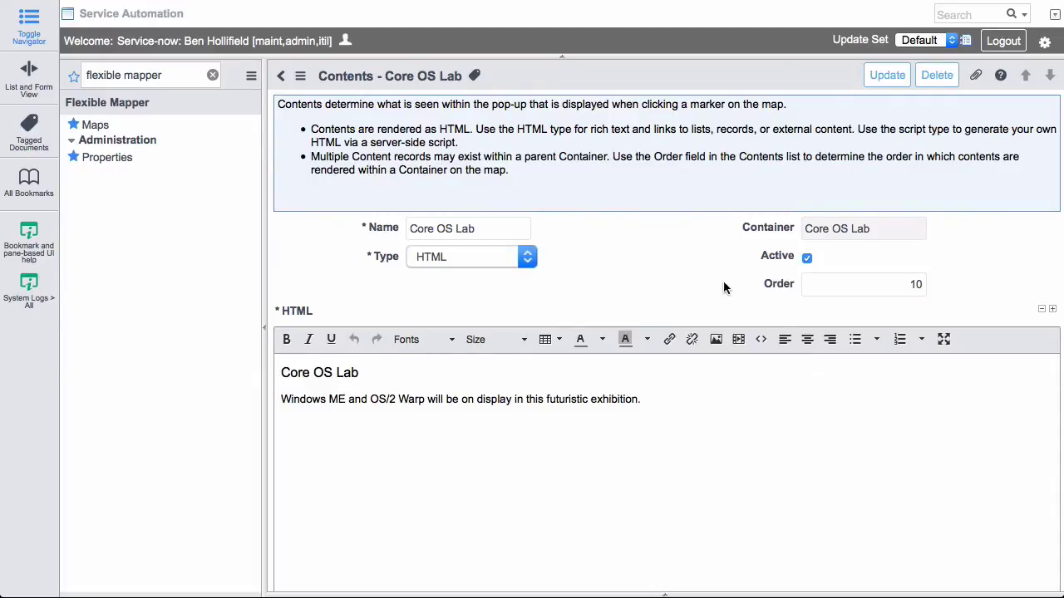
pyautogui.click(526, 254)
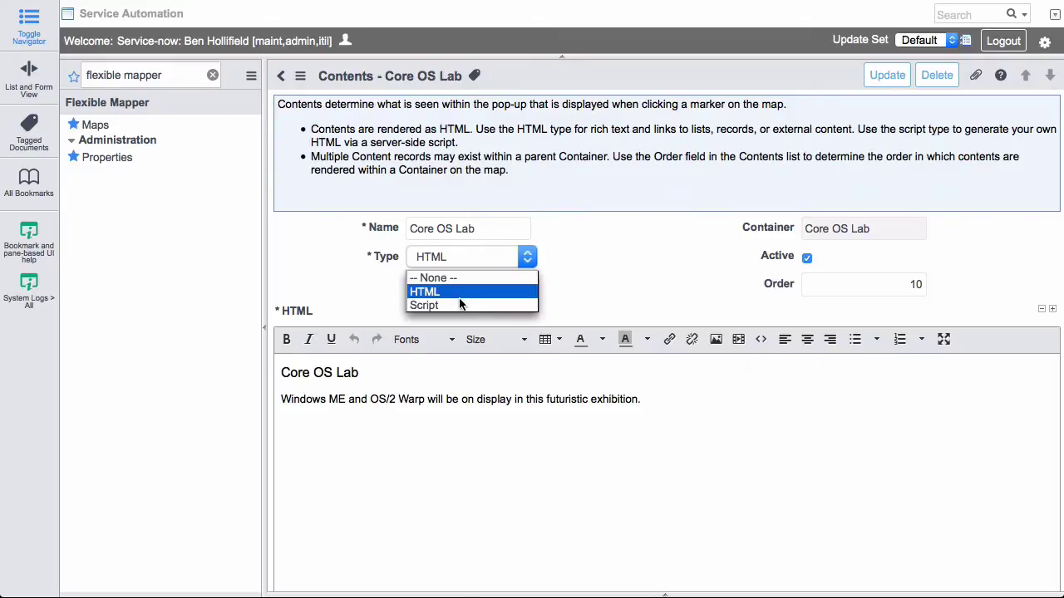
pyautogui.click(460, 305)
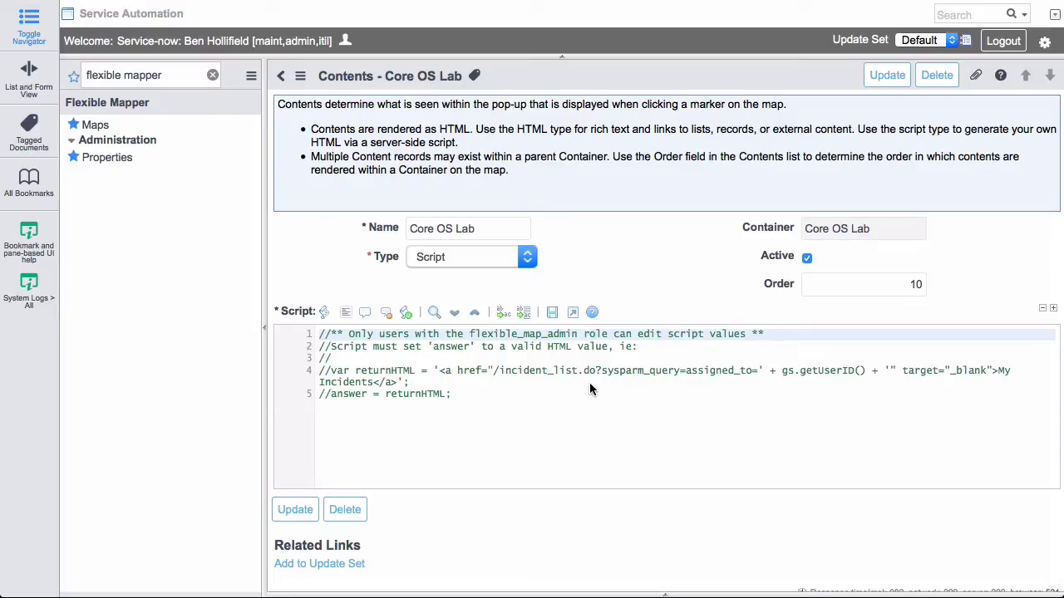
pyautogui.moveTo(782, 371); pyautogui.dragTo(867, 371)
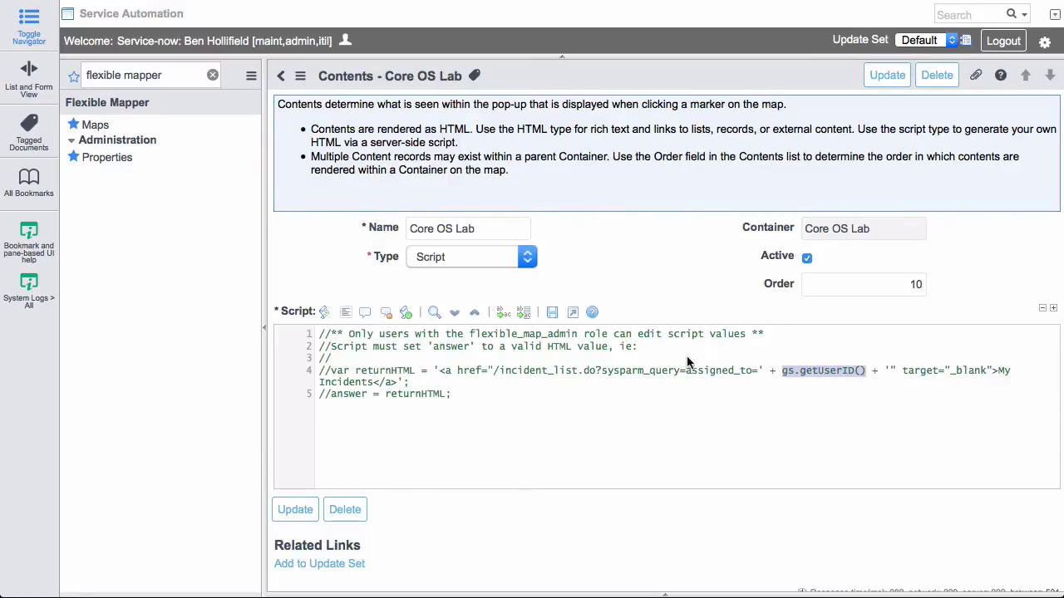
pyautogui.click(529, 258)
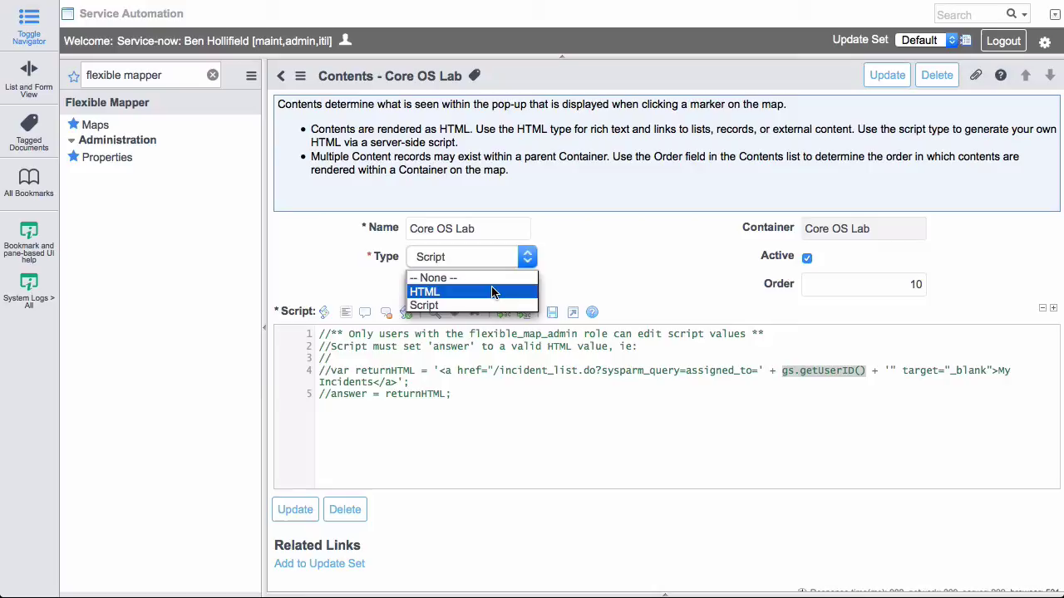
pyautogui.click(492, 293)
pyautogui.click(282, 76)
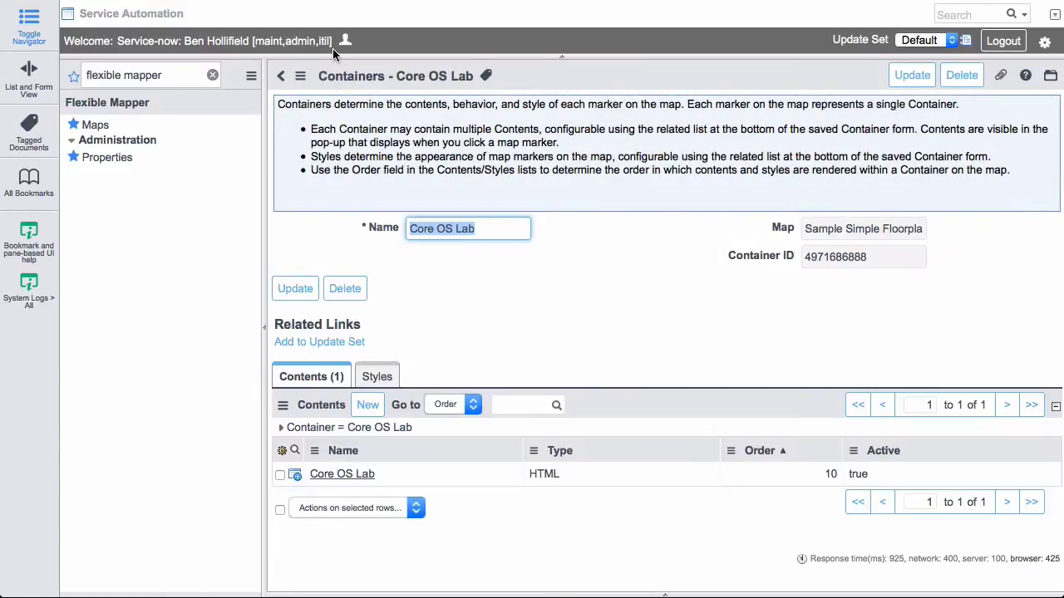
# From the floorplan's giraffe rides notice, open the Giraffe Rides container and then its style record.
pyautogui.click(280, 77)
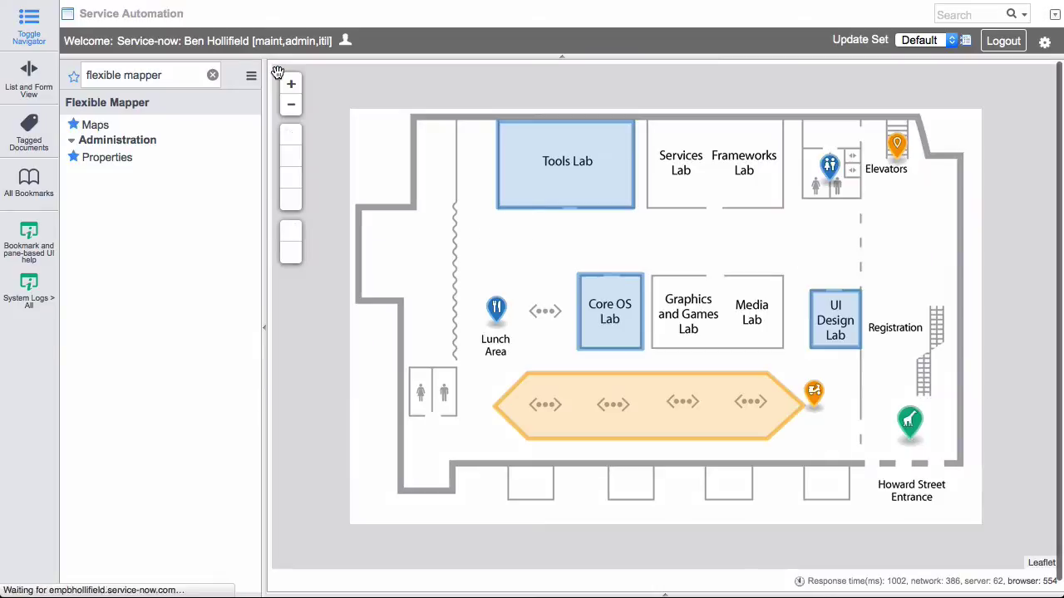
pyautogui.click(911, 422)
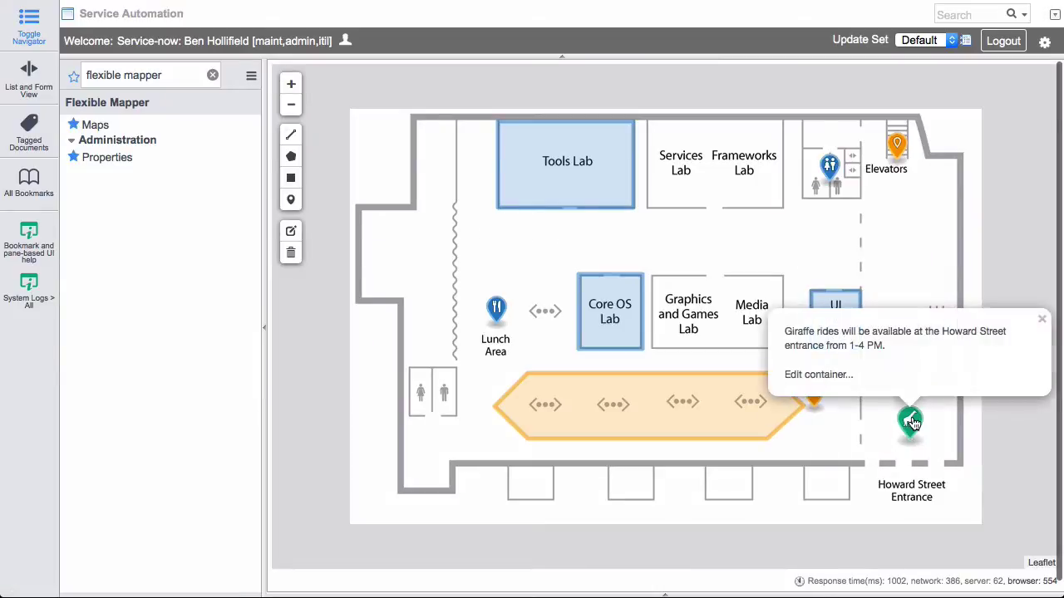
pyautogui.click(818, 375)
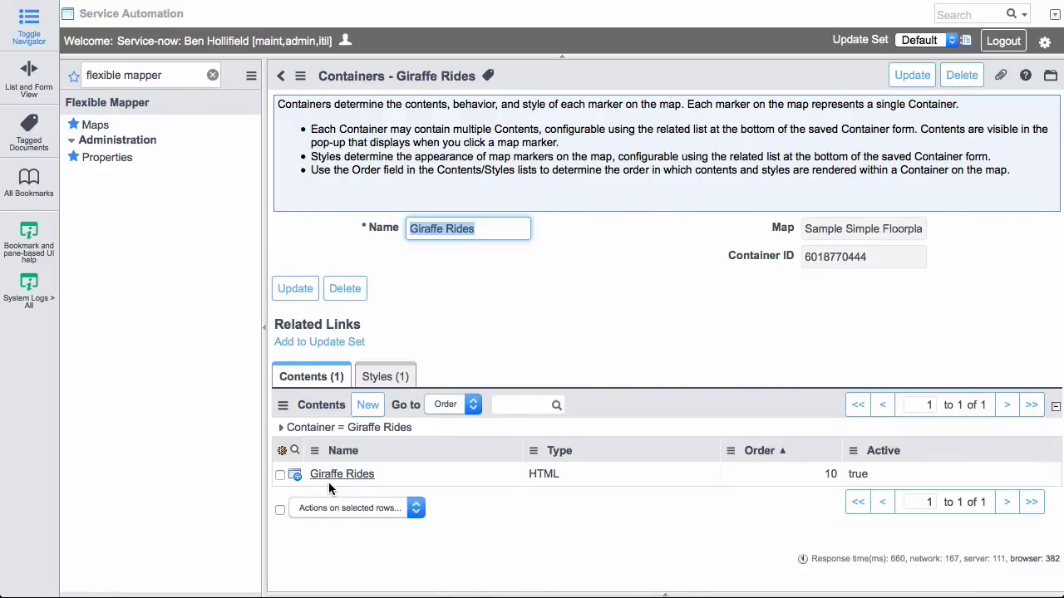
pyautogui.click(391, 376)
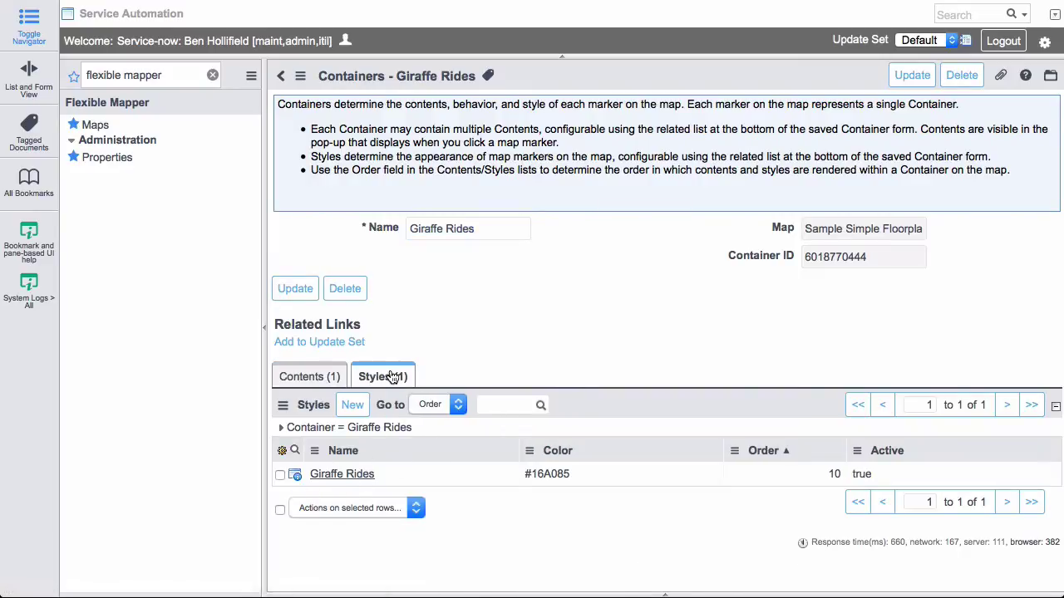
pyautogui.click(295, 475)
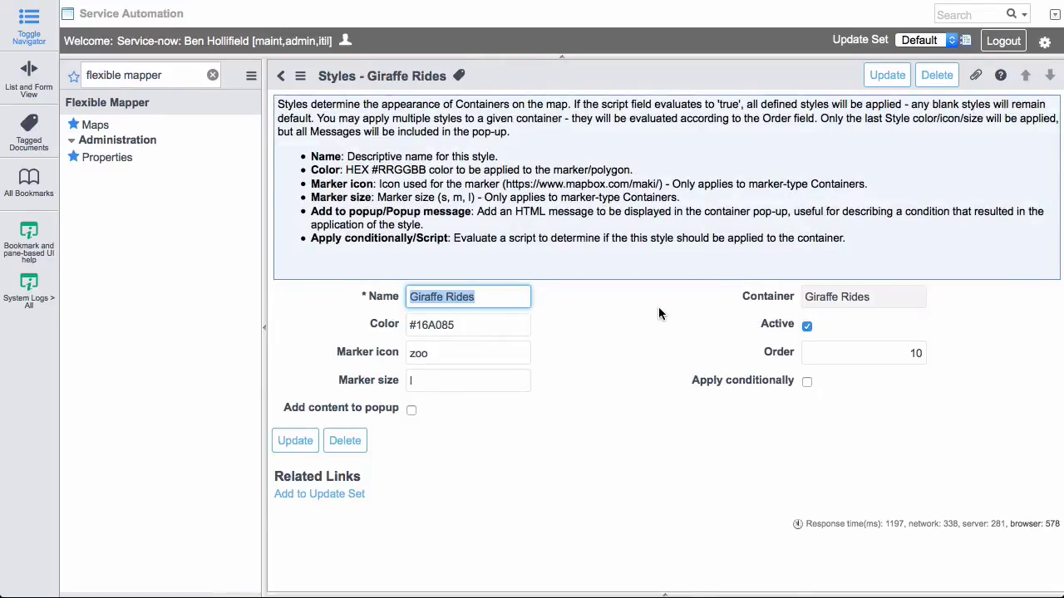
pyautogui.doubleClick(460, 325)
pyautogui.click(460, 325)
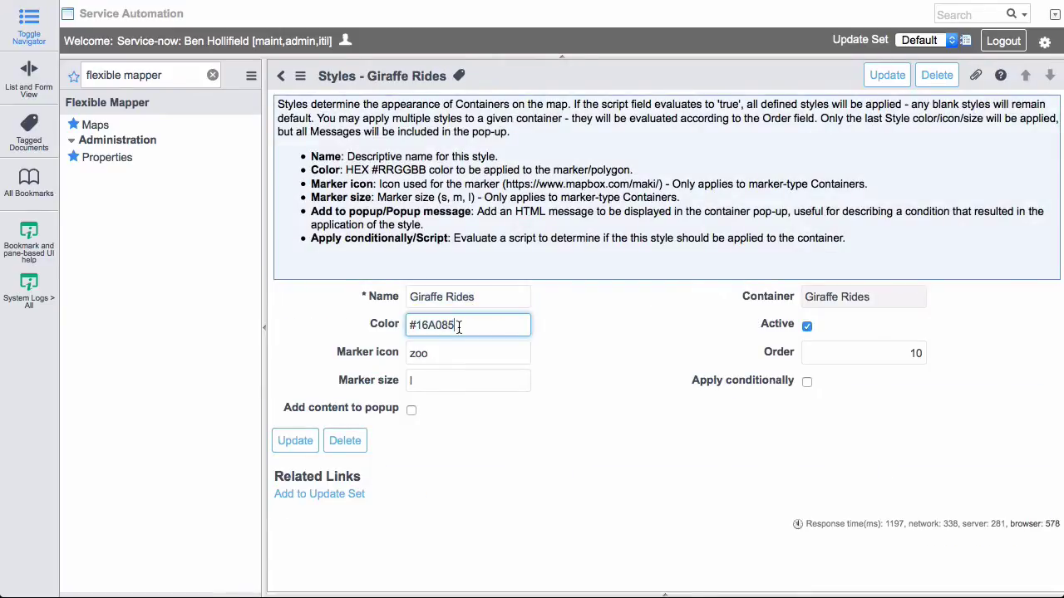
pyautogui.doubleClick(436, 354)
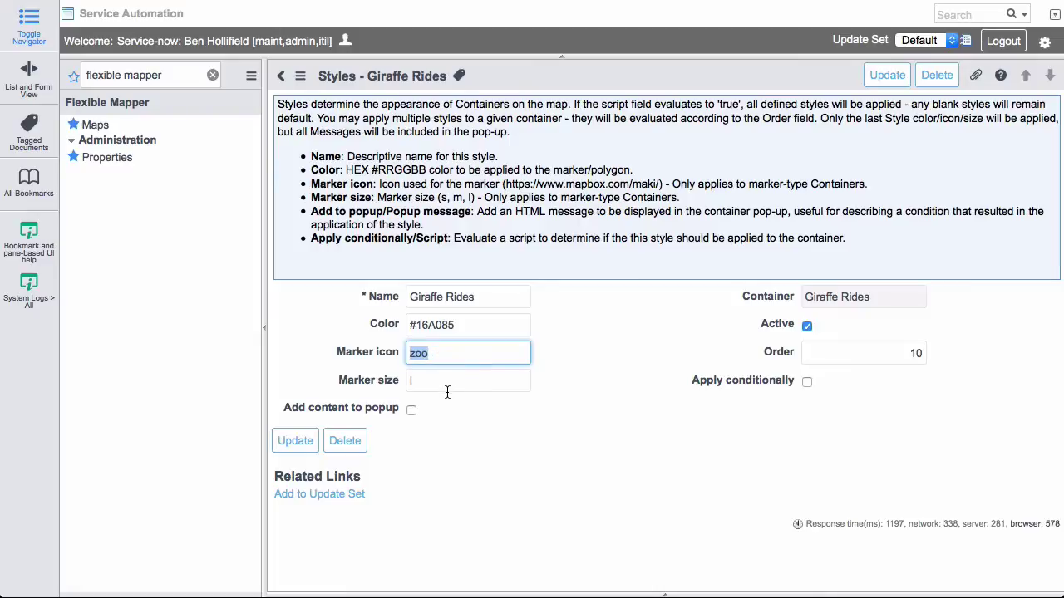
pyautogui.click(447, 388)
pyautogui.write('l')
pyautogui.click(593, 384)
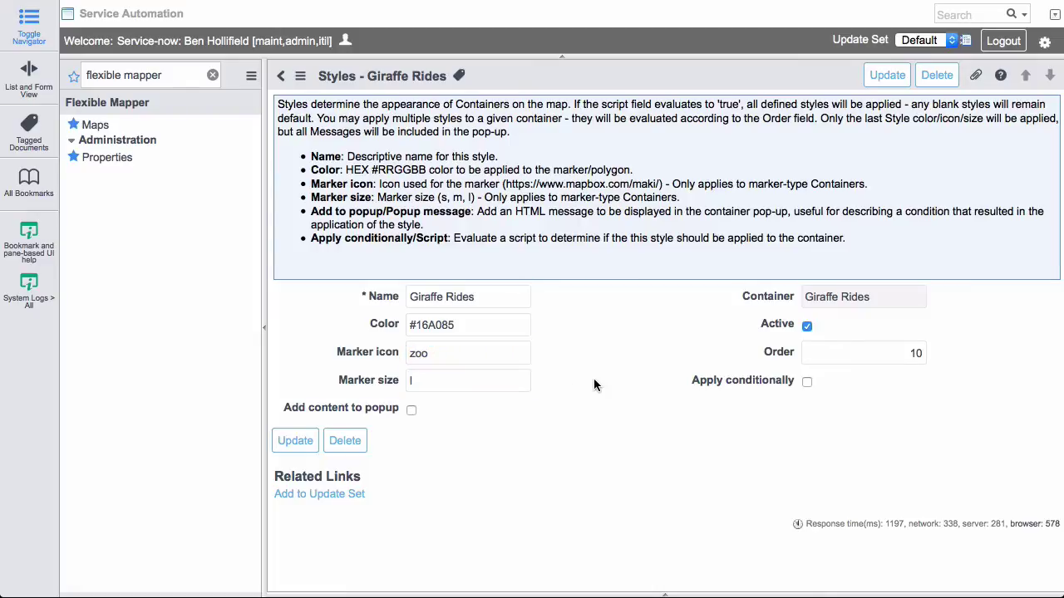
pyautogui.click(807, 381)
pyautogui.scroll(-2, 585, 498)
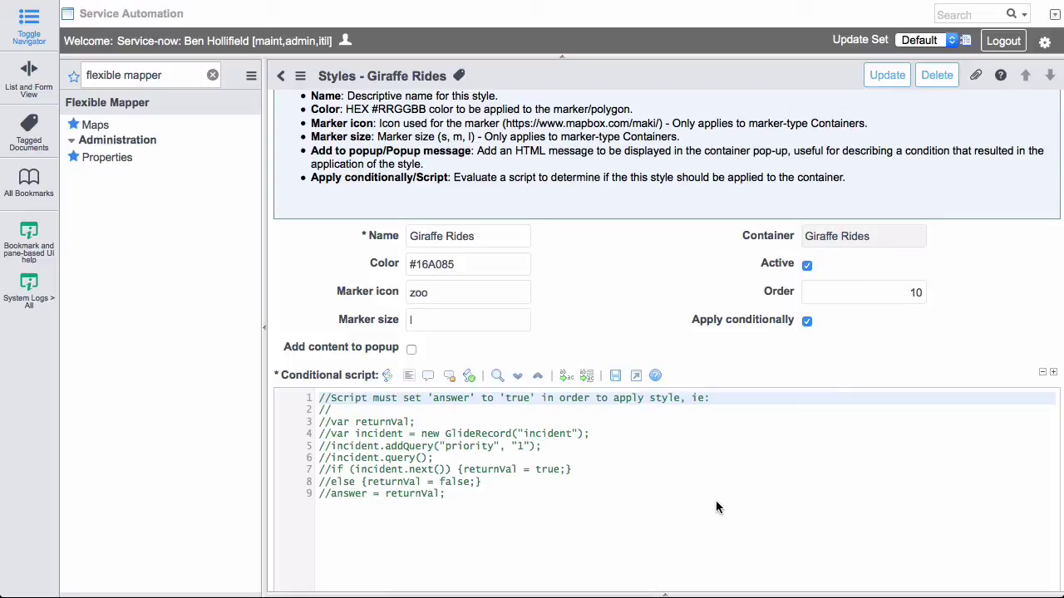
pyautogui.click(806, 320)
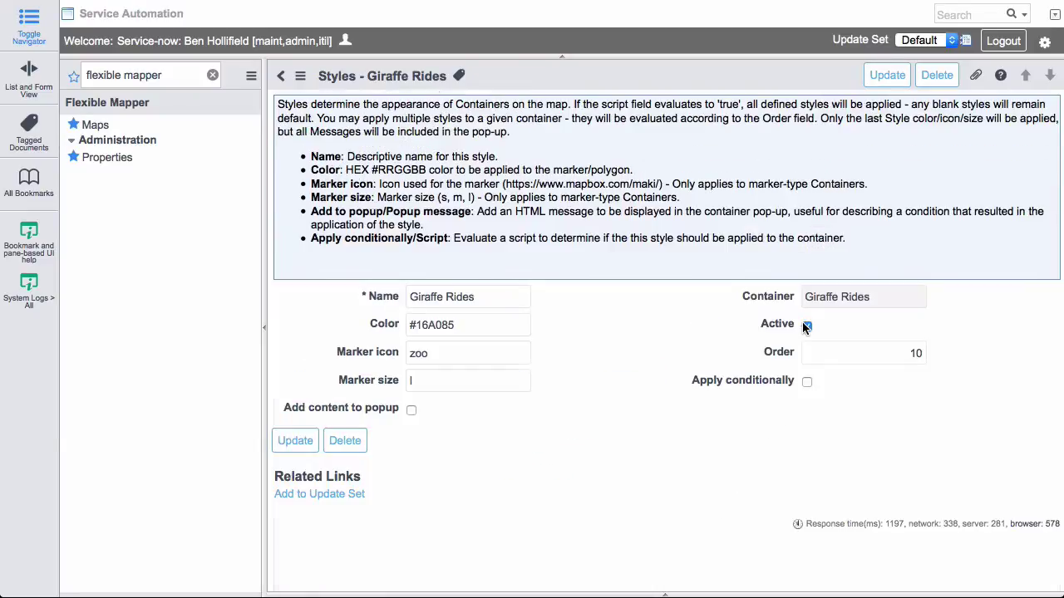
# Tick Add content to popup and try HTML, then Script, as the popup content type.
pyautogui.click(411, 409)
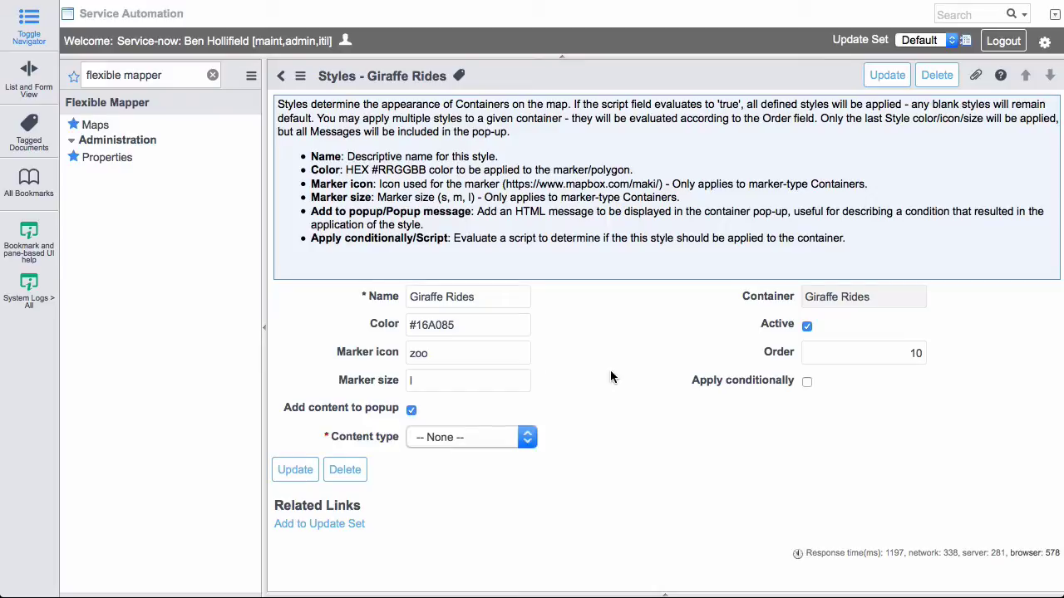
pyautogui.click(525, 441)
pyautogui.click(477, 472)
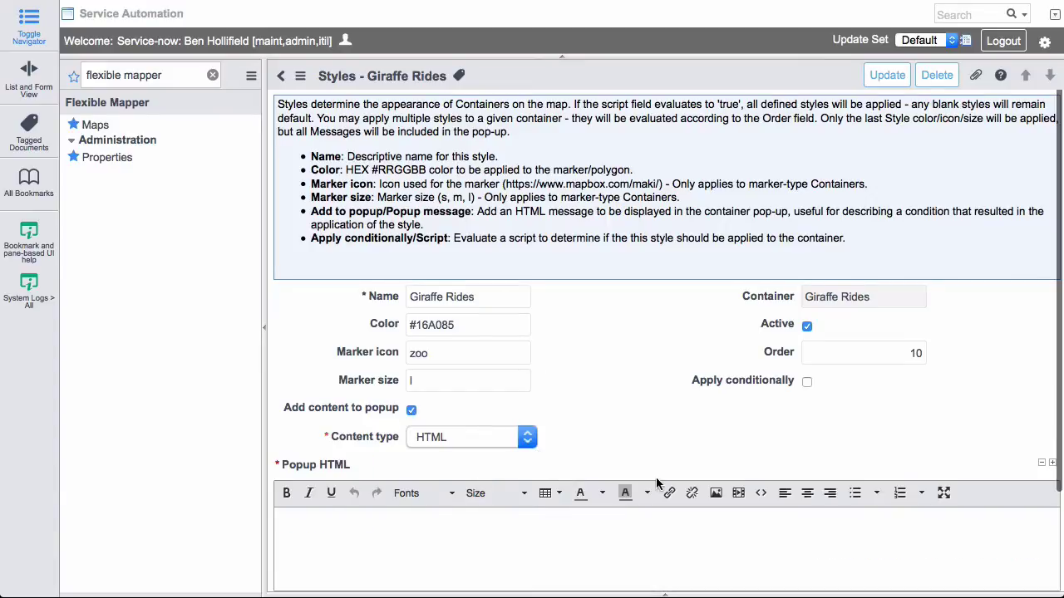
pyautogui.scroll(-3, 656, 482)
pyautogui.click(527, 325)
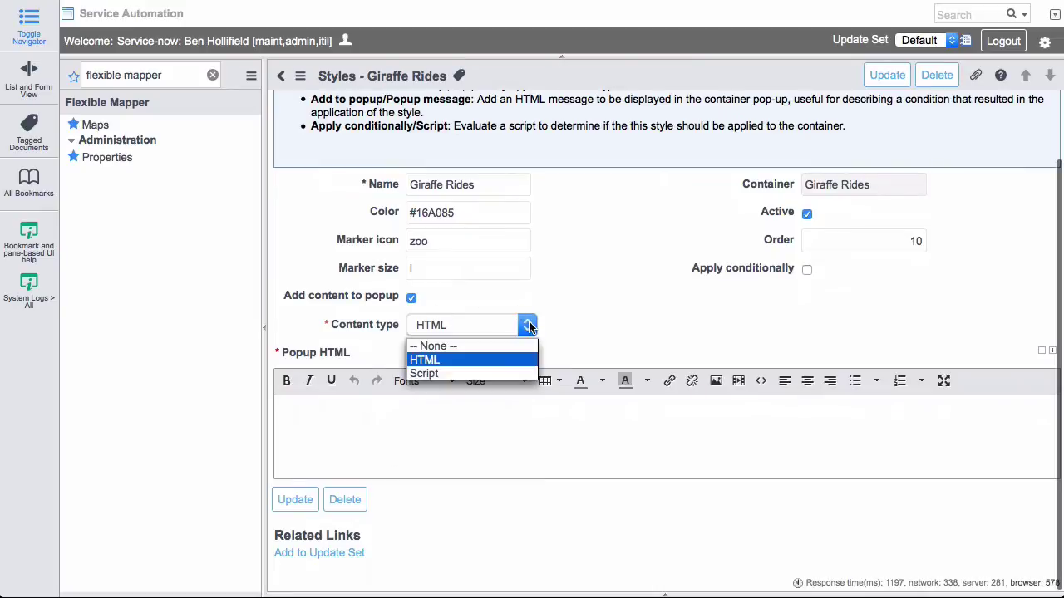
pyautogui.click(488, 371)
pyautogui.scroll(-3, 724, 524)
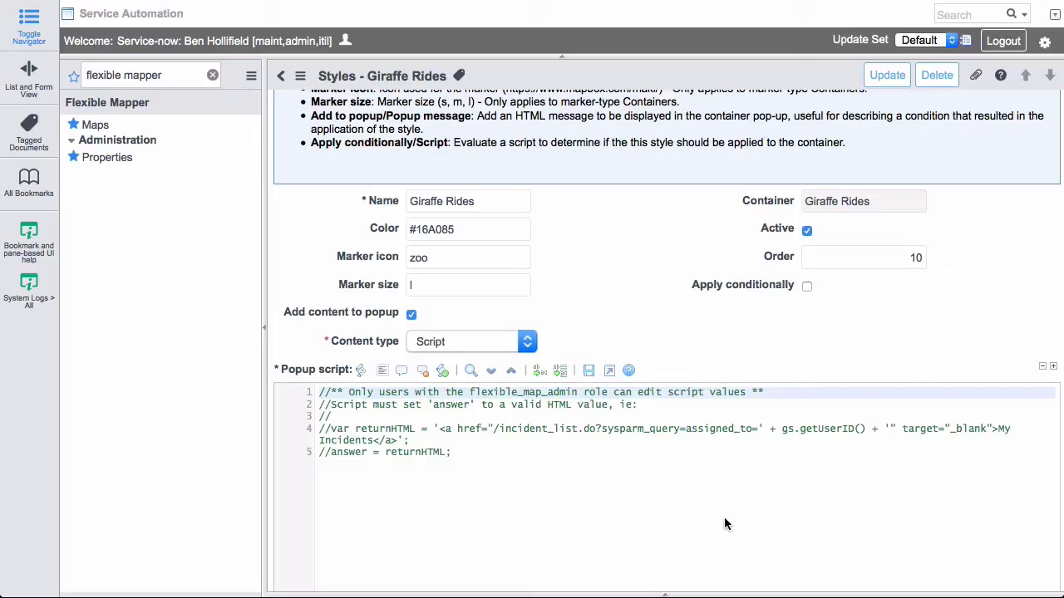
# Reset the content type to None and leave the page without saving the style.
pyautogui.click(527, 346)
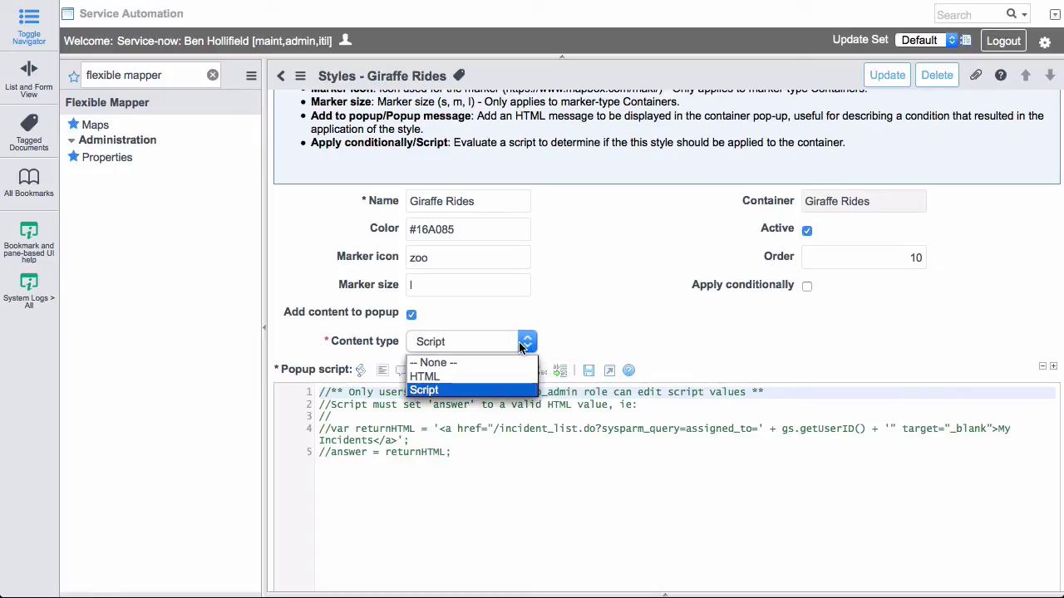
pyautogui.click(494, 364)
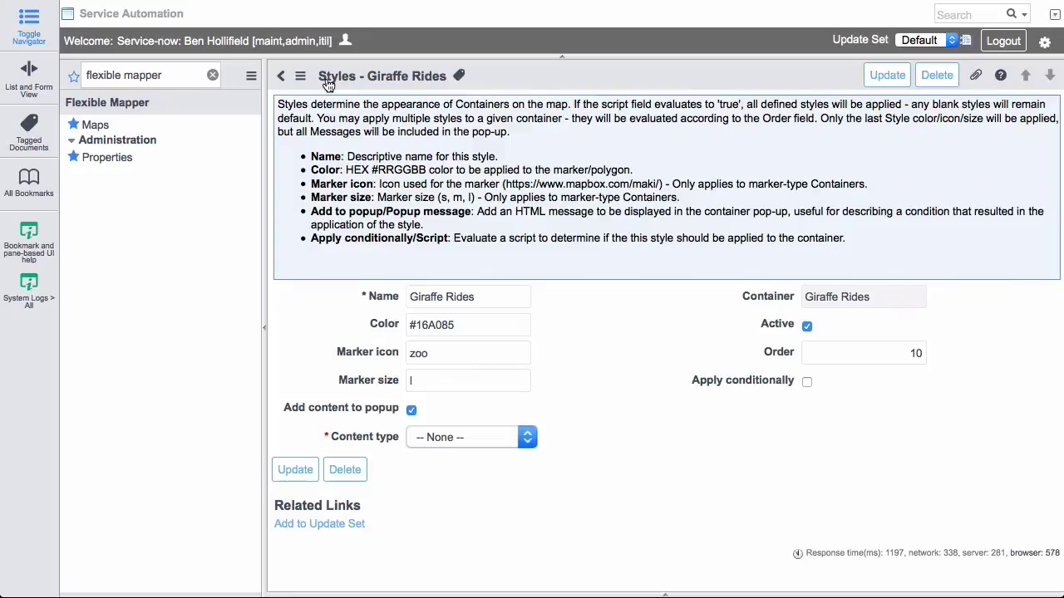
pyautogui.click(281, 77)
pyautogui.click(721, 254)
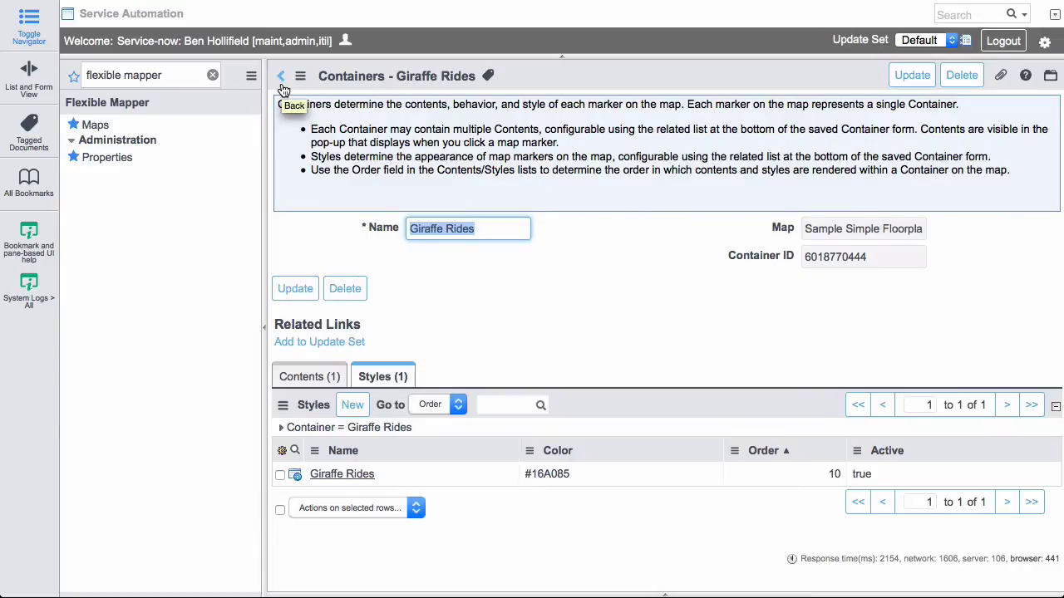
# Open the Sample Map record from the Maps list and launch it as a live map.
pyautogui.click(98, 129)
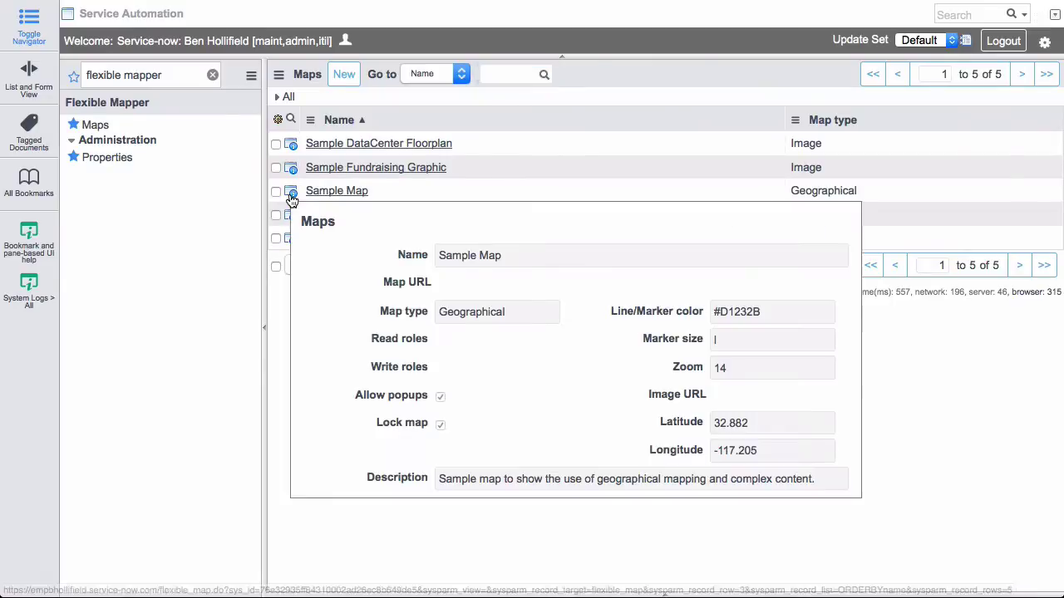
pyautogui.click(290, 194)
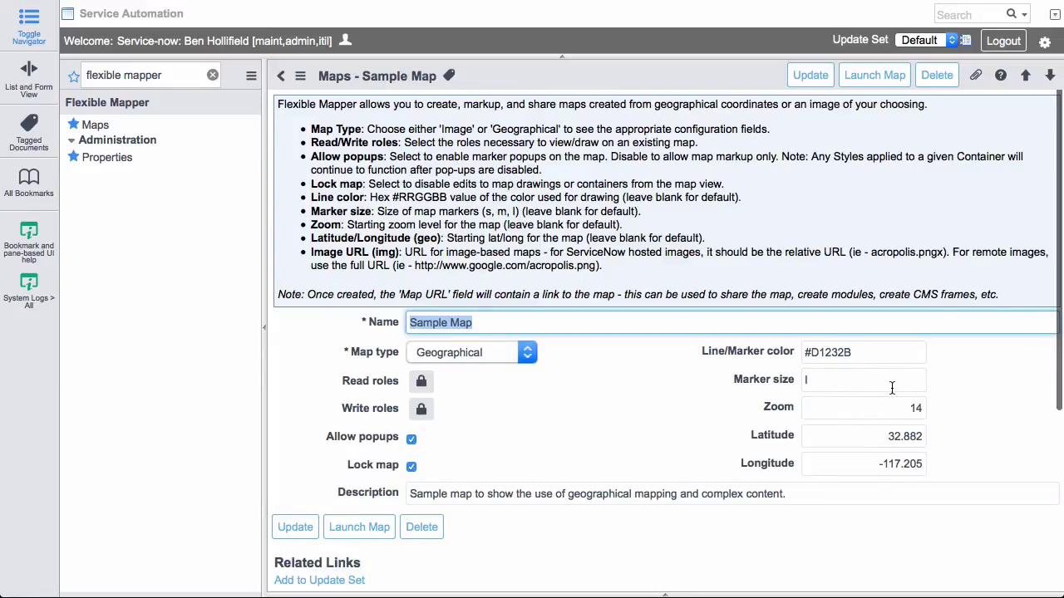
pyautogui.click(359, 527)
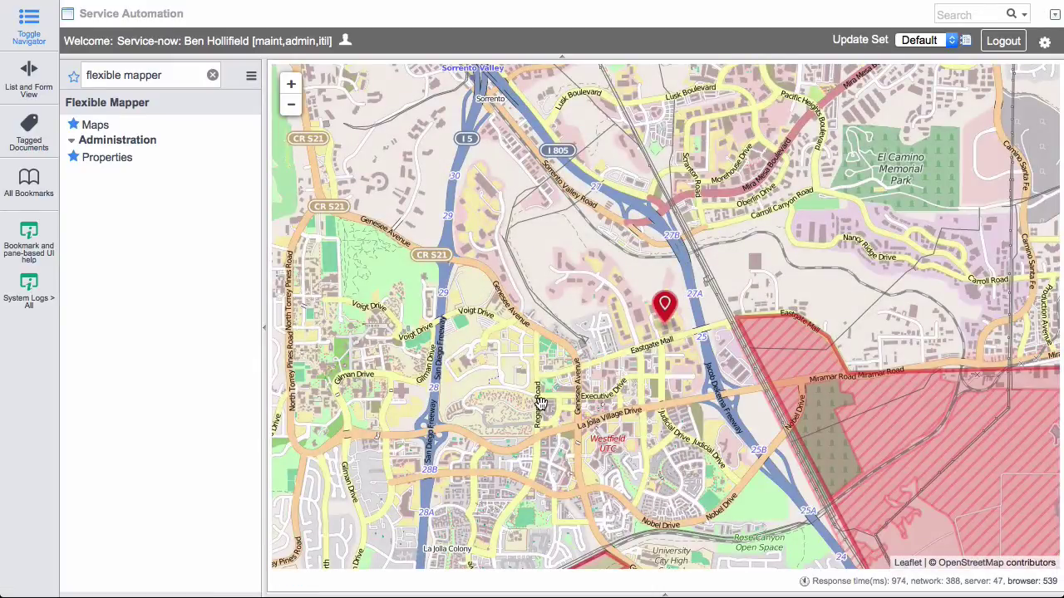
# Zoom and pan until the red marker is centred, then open its task popup.
pyautogui.scroll(1, 812, 261)
pyautogui.scroll(-1, 739, 259)
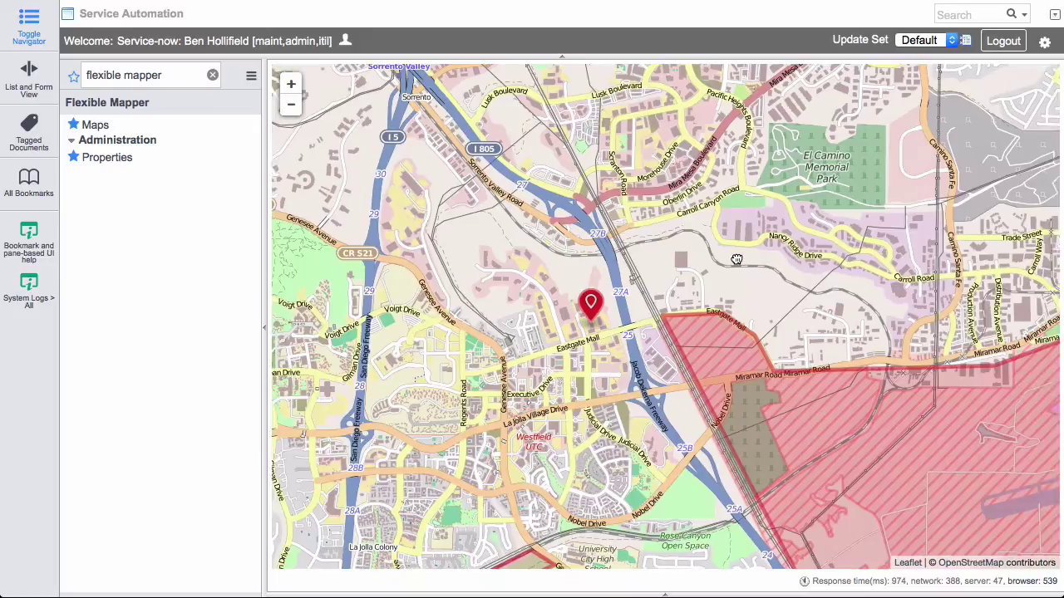
pyautogui.click(291, 105)
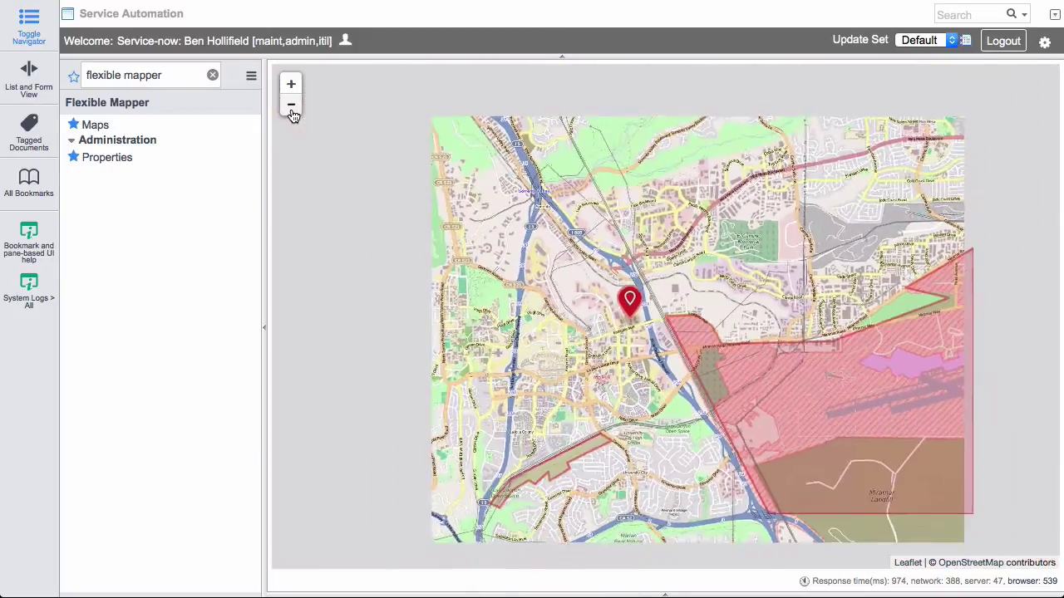
pyautogui.click(291, 106)
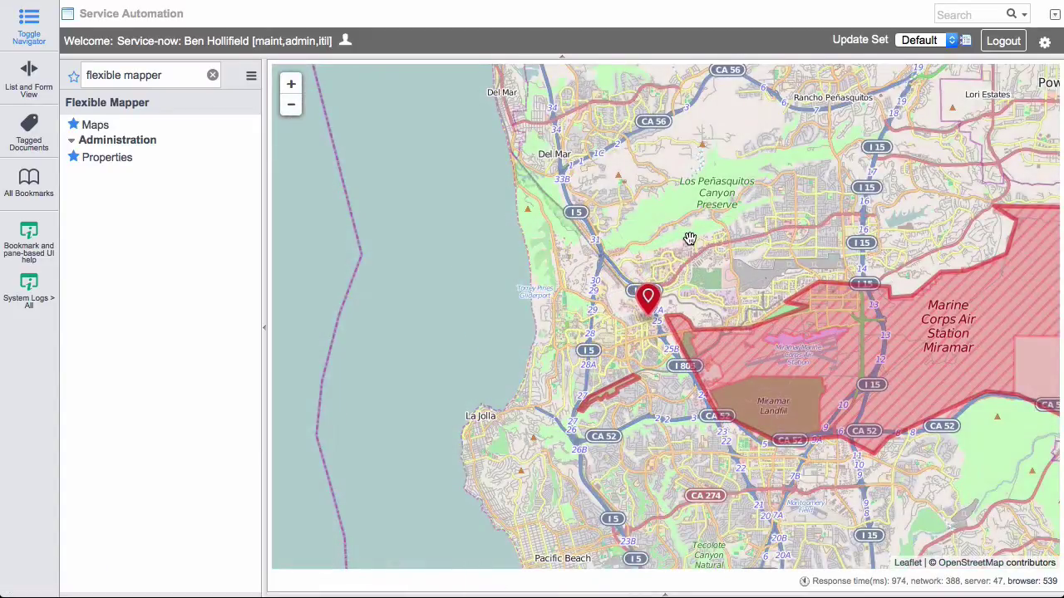
pyautogui.moveTo(654, 236); pyautogui.dragTo(555, 231)
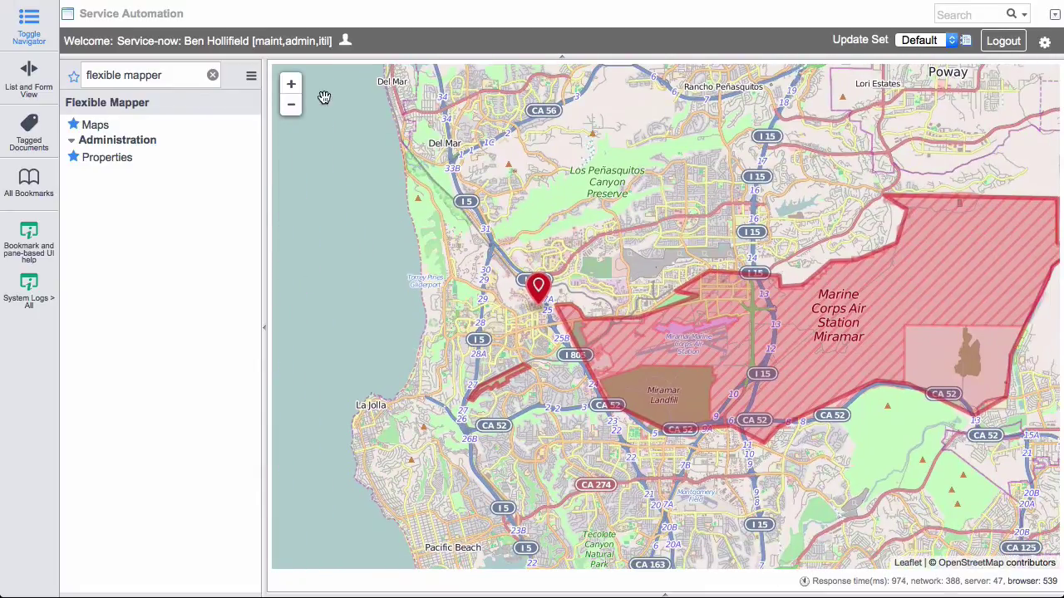
pyautogui.click(293, 87)
pyautogui.moveTo(415, 288); pyautogui.dragTo(632, 288)
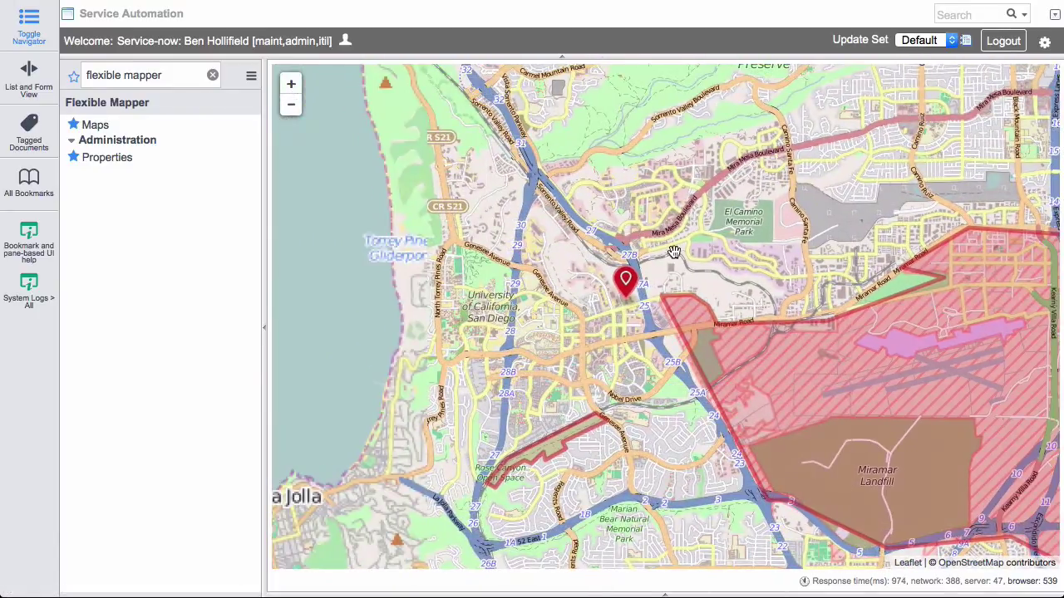
pyautogui.click(626, 283)
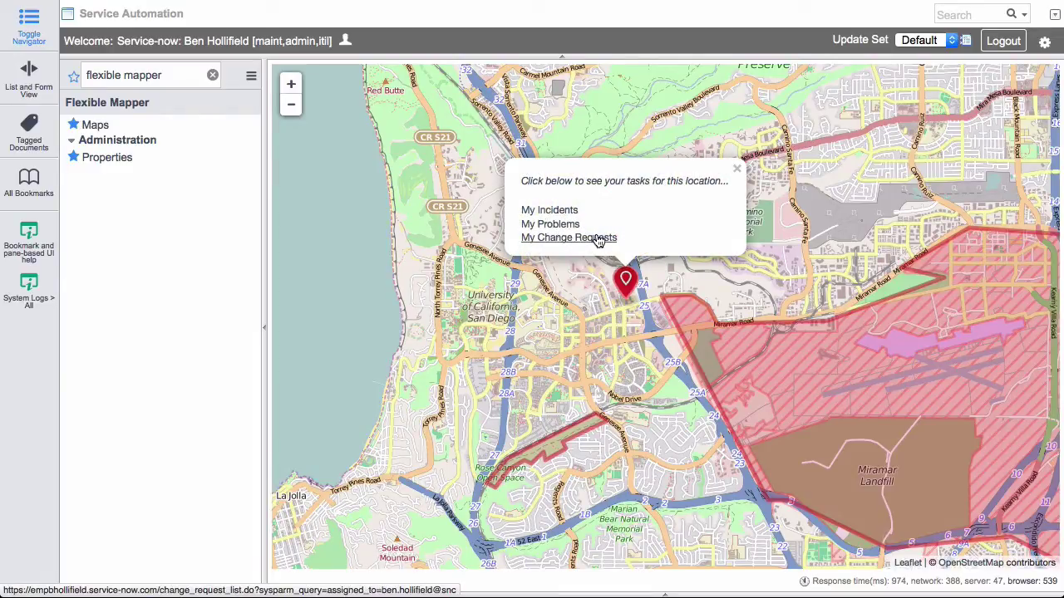
# View My Incidents for the location, come back to the map, and close the popup.
pyautogui.click(556, 213)
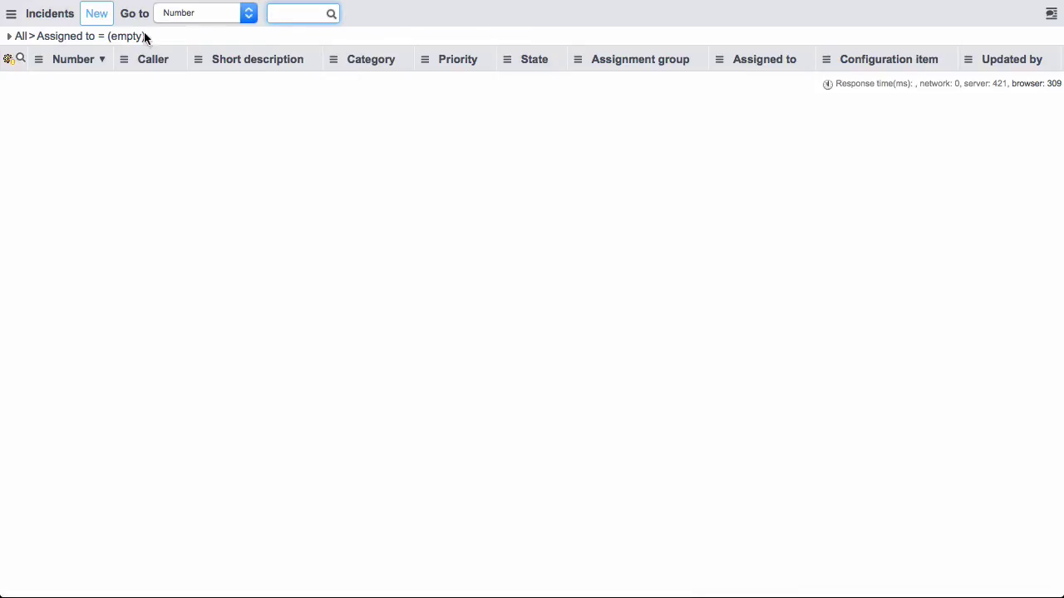
pyautogui.hotkey('alt', 'Left')
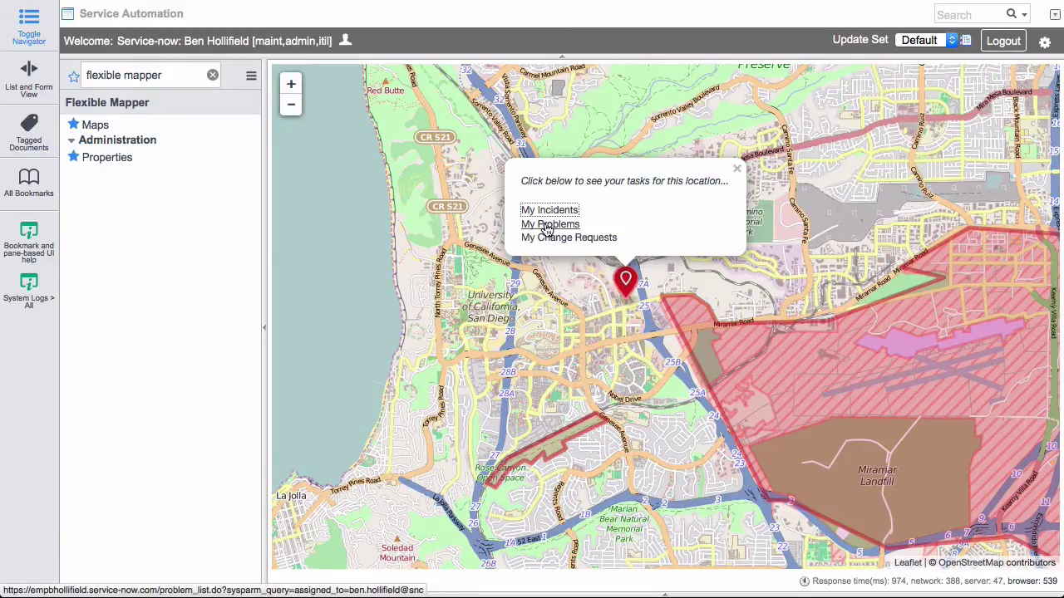
pyautogui.click(735, 173)
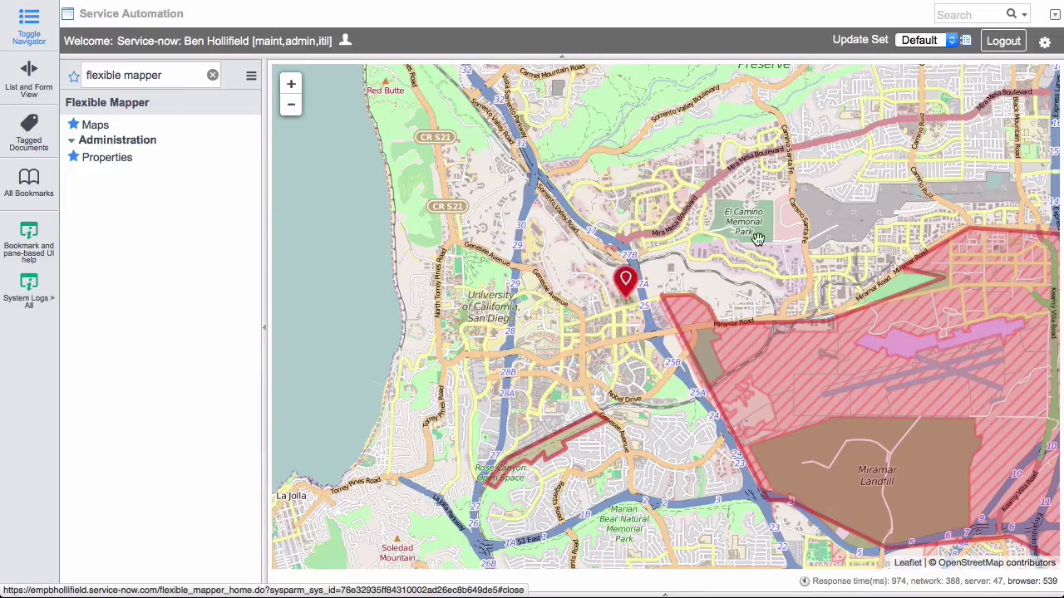
# Preview the hatched area's Point of Interest popup and the Rose Canyon video, then return to Maps.
pyautogui.click(794, 364)
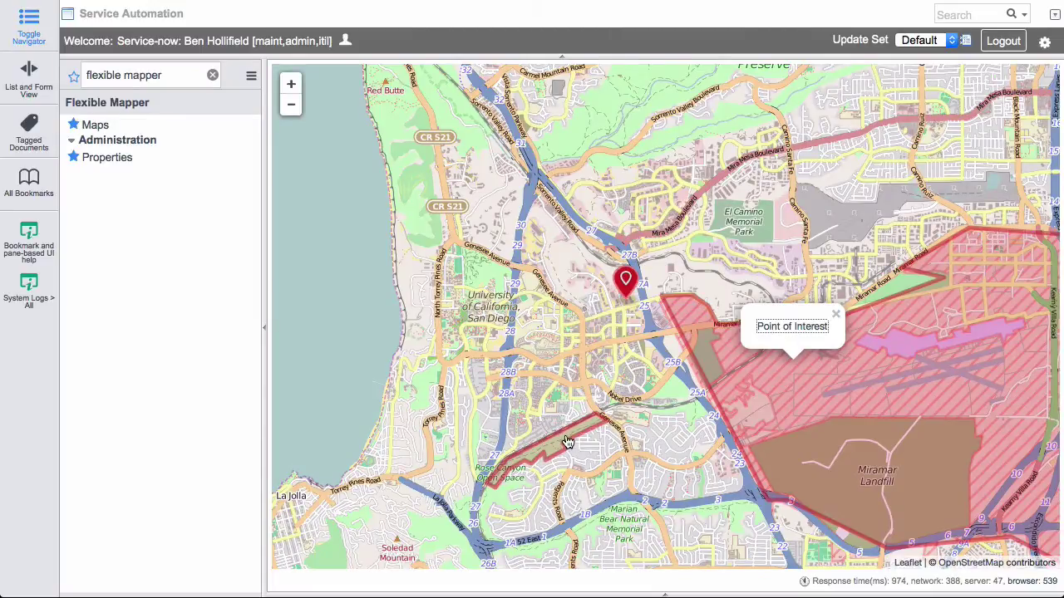
pyautogui.click(552, 445)
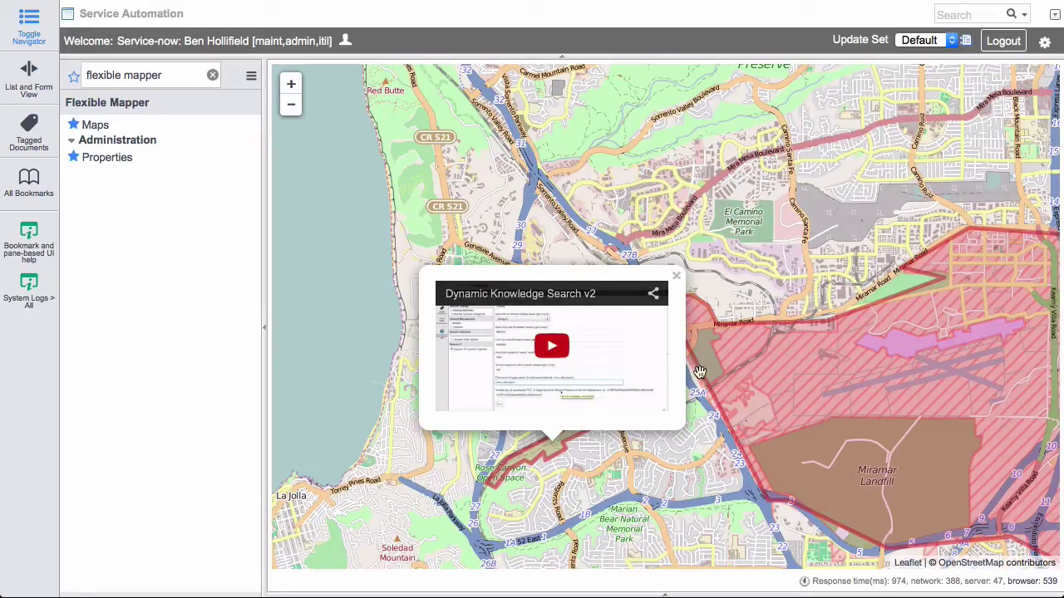
pyautogui.click(676, 276)
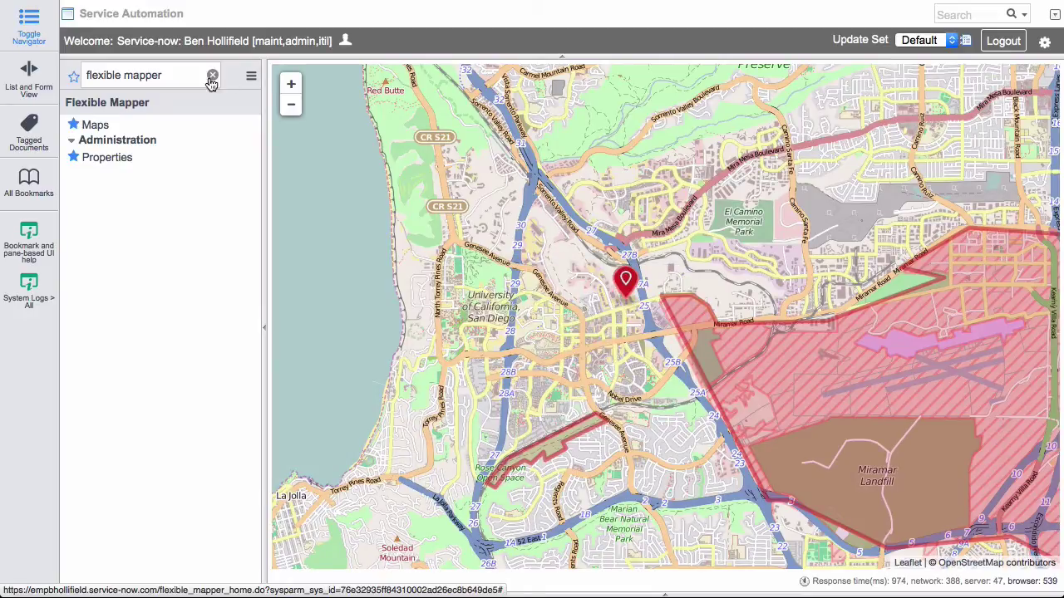
pyautogui.click(96, 126)
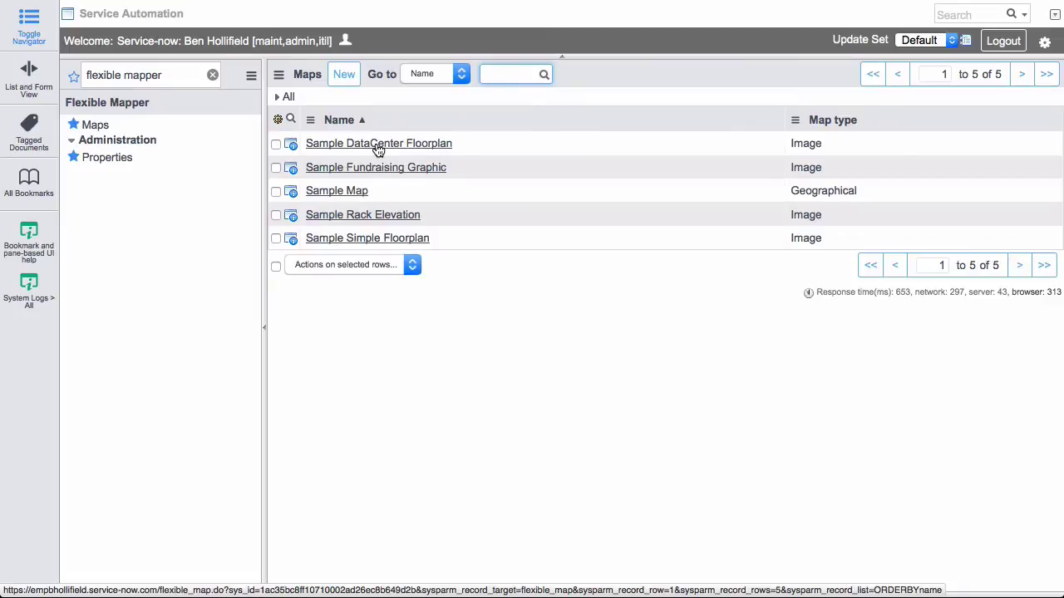
# Open the Sample DataCenter Floorplan record and launch its map showing rack rows A, B and C.
pyautogui.click(378, 145)
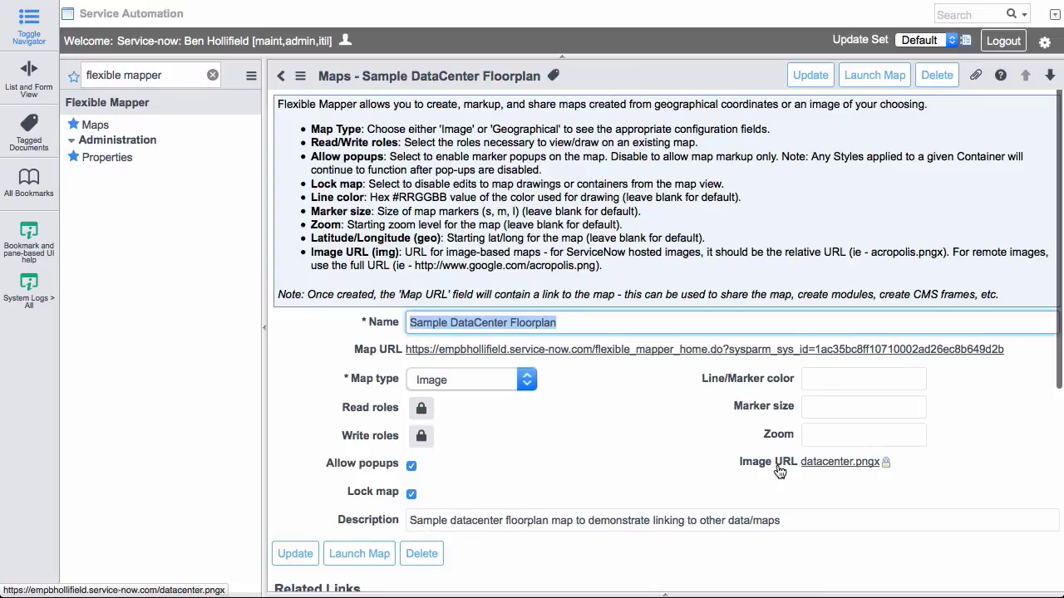
pyautogui.click(379, 550)
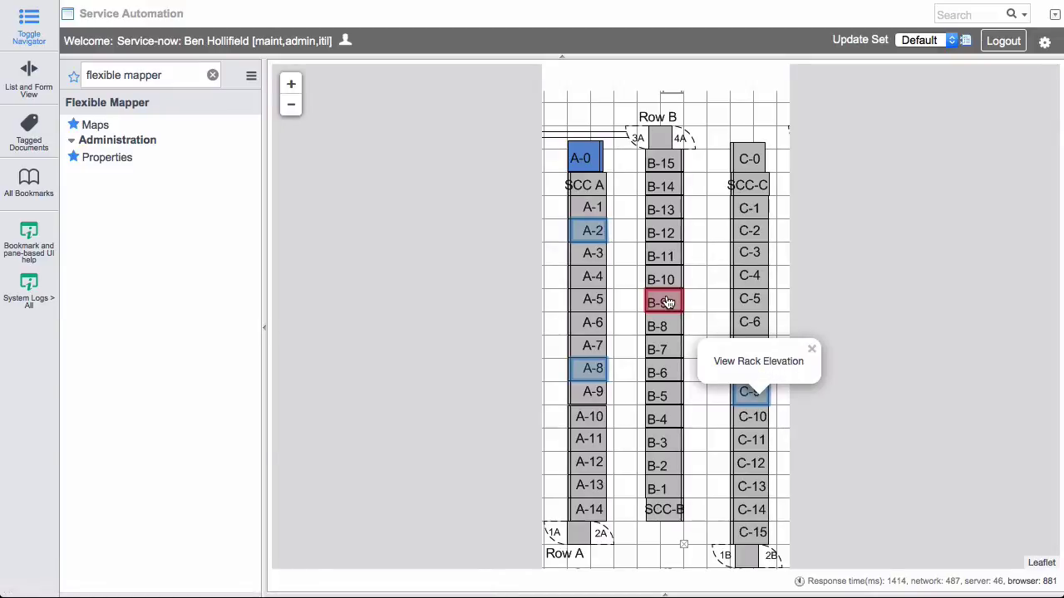
# Bring up the View Rack Elevation popup for rack B-9, which holds a failed CI.
pyautogui.moveTo(665, 299)
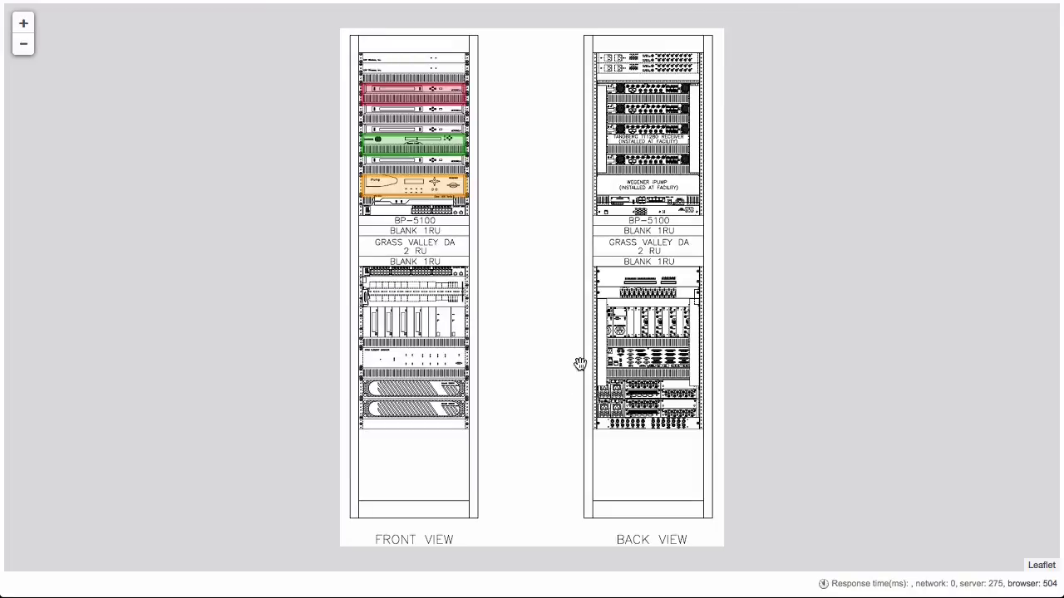
# View the popups for the green healthy, red failure and orange error devices in rack B-9.
pyautogui.click(396, 146)
pyautogui.click(455, 102)
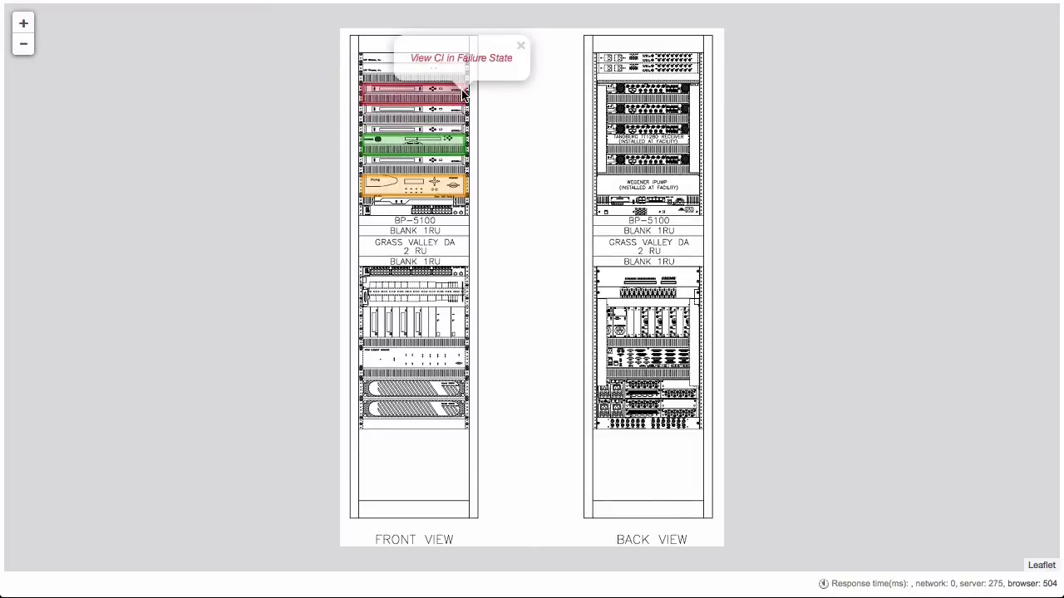
pyautogui.click(441, 189)
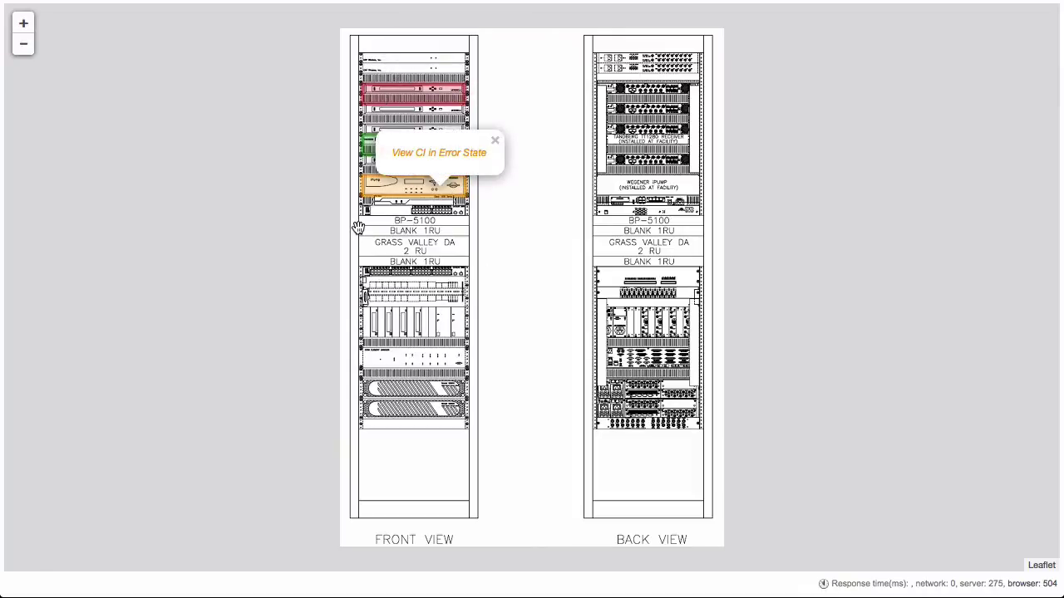
pyautogui.click(413, 103)
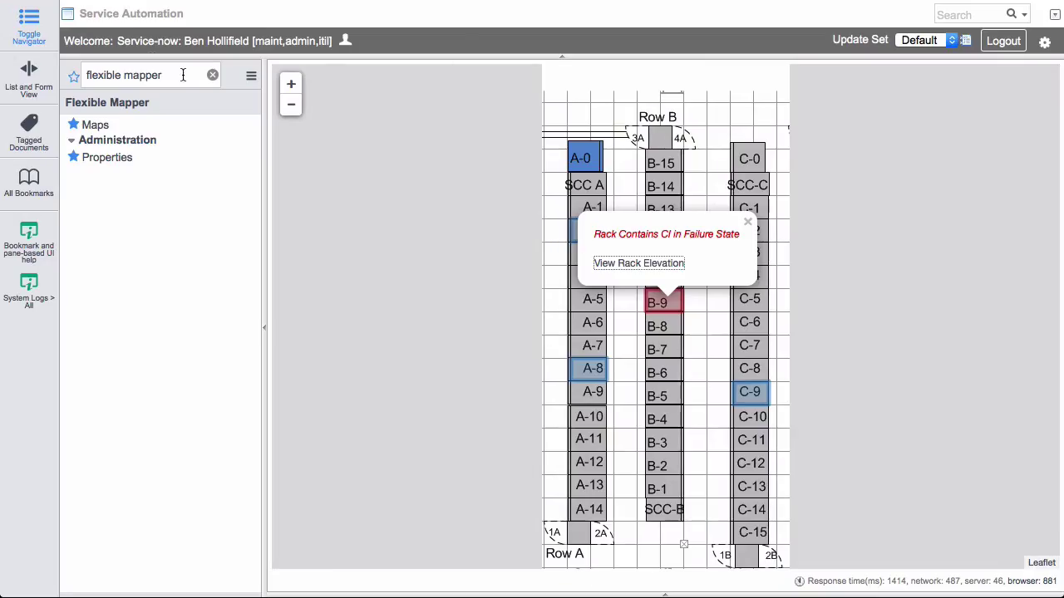
# Open the Sample Fundraising Graphic record from the Maps list and launch its thermometer map.
pyautogui.click(96, 126)
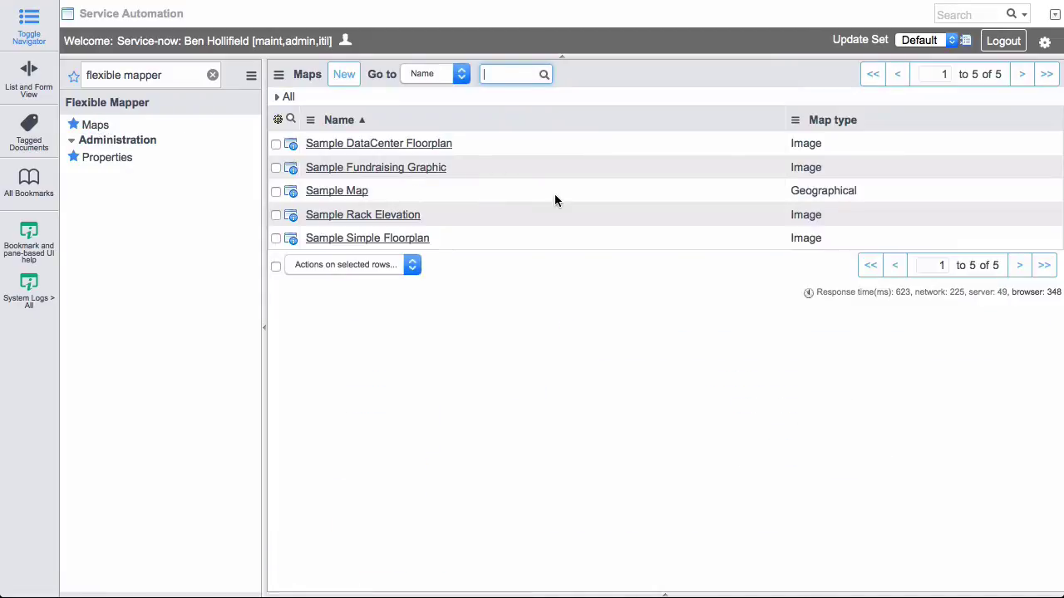
pyautogui.click(370, 168)
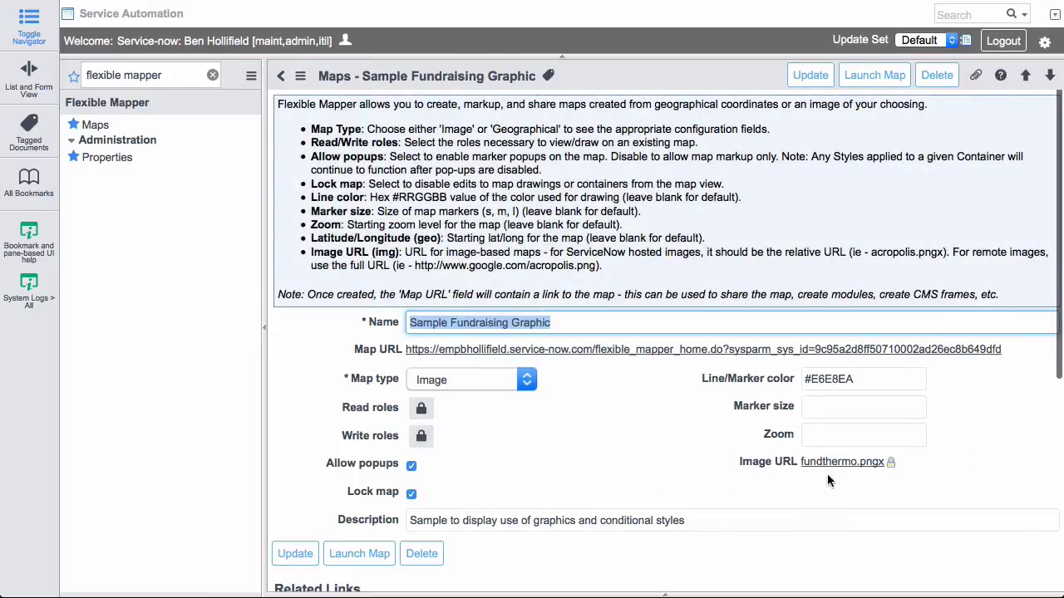
pyautogui.click(357, 552)
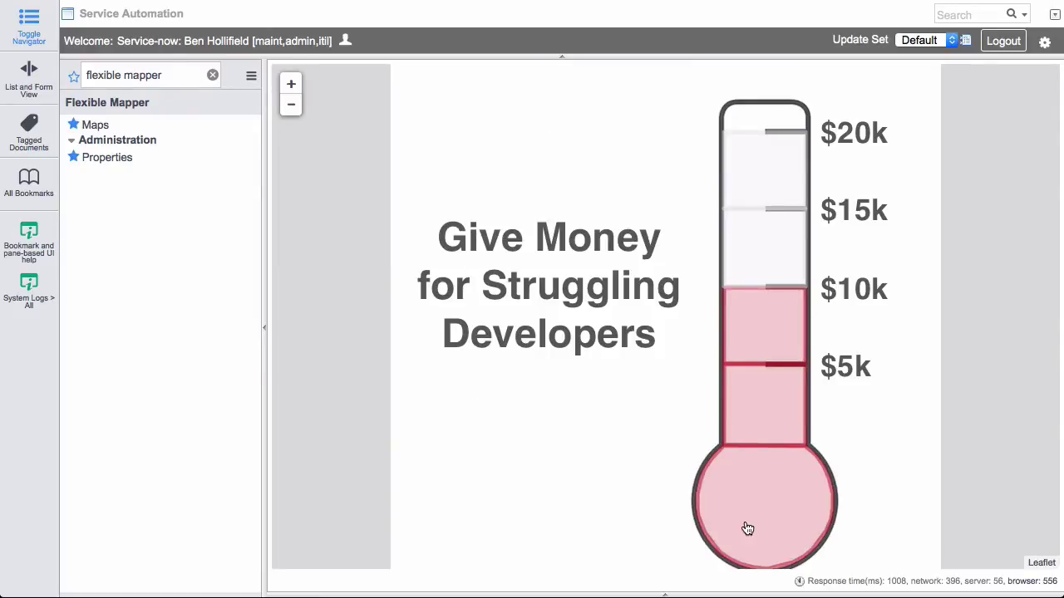
# Check the popups for the thermometer bulb and the $5k and $10k segments.
pyautogui.click(798, 505)
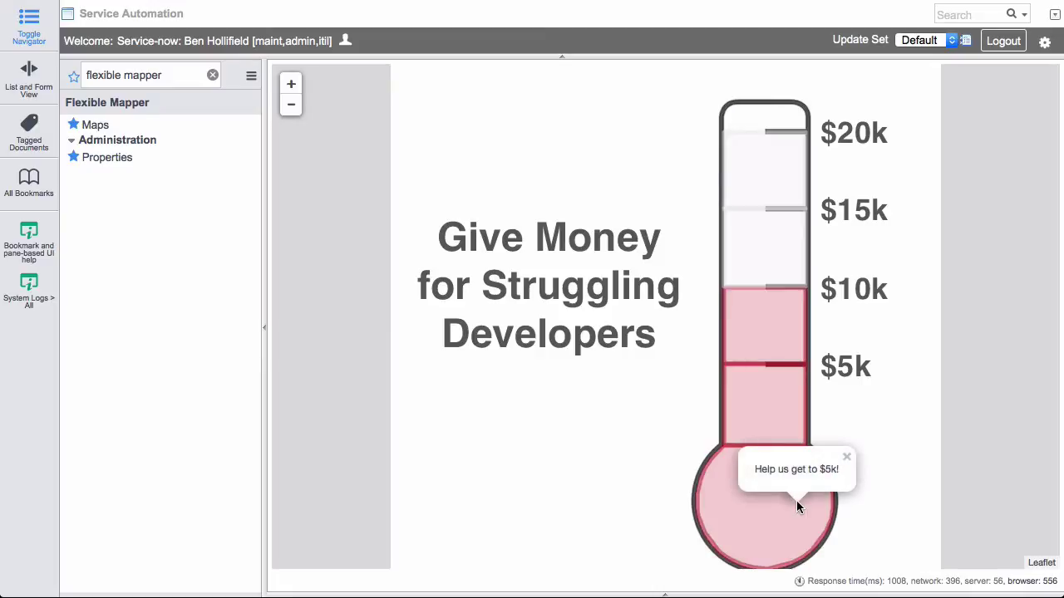
pyautogui.click(765, 405)
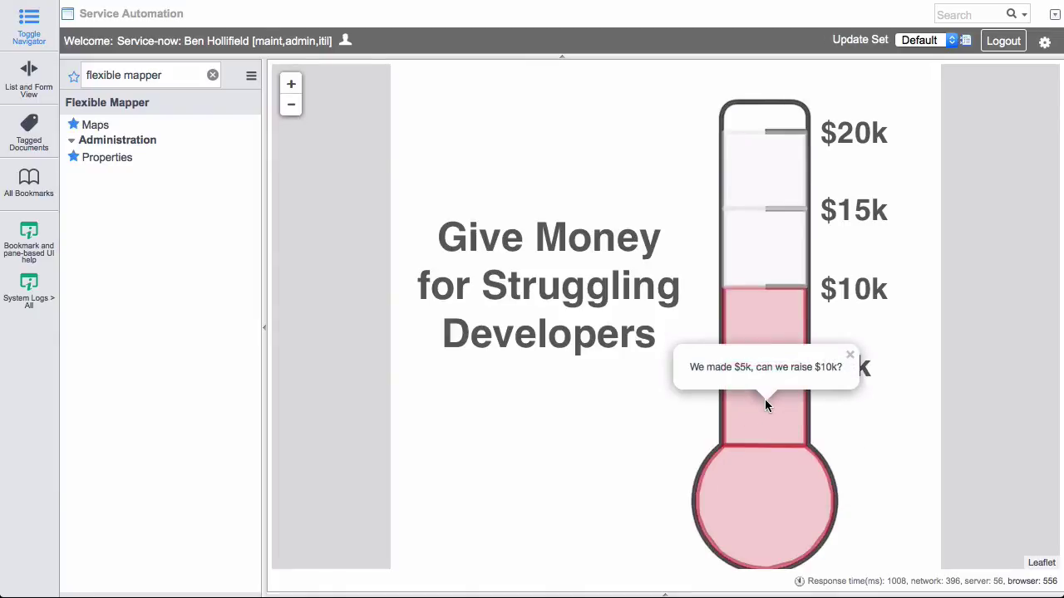
pyautogui.click(770, 333)
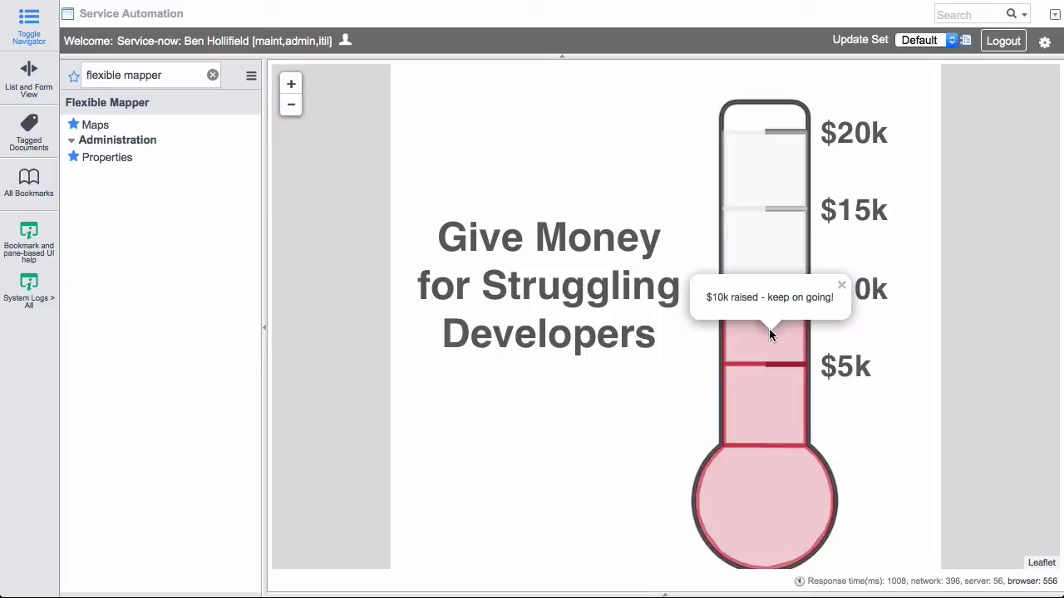
pyautogui.click(774, 404)
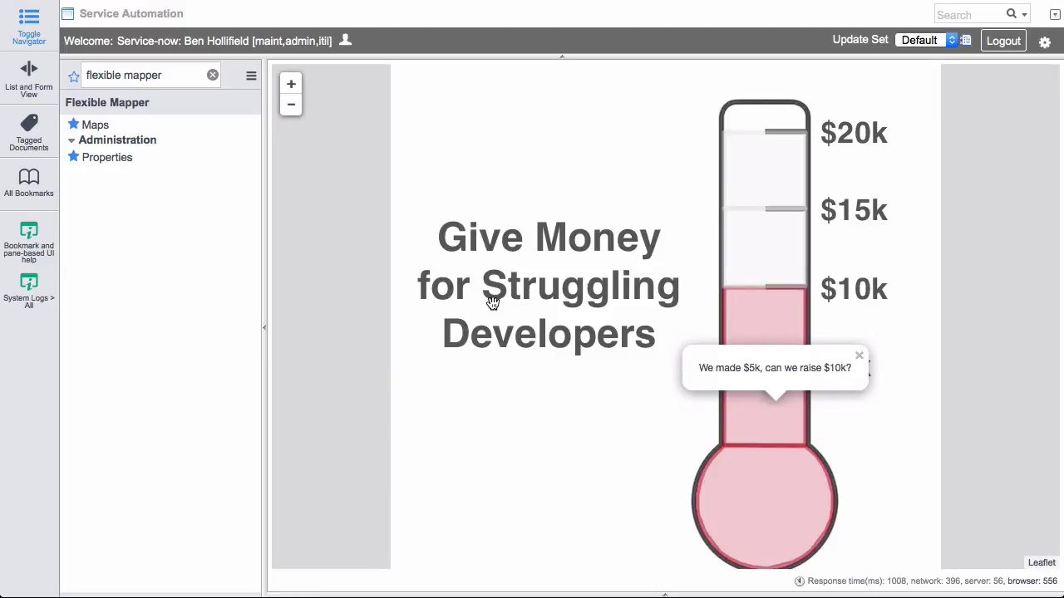
pyautogui.click(449, 381)
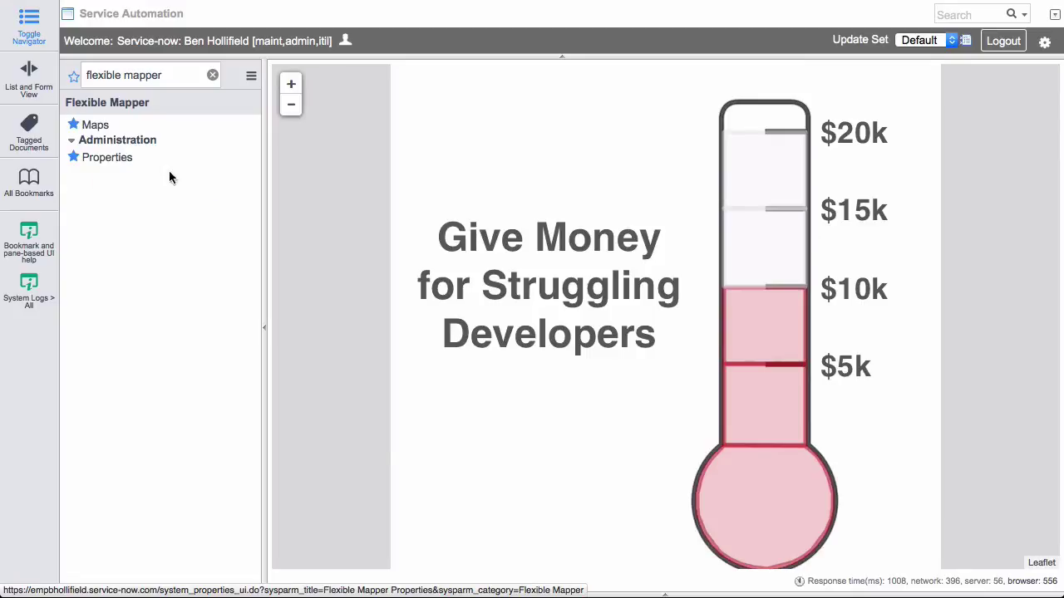
pyautogui.click(97, 128)
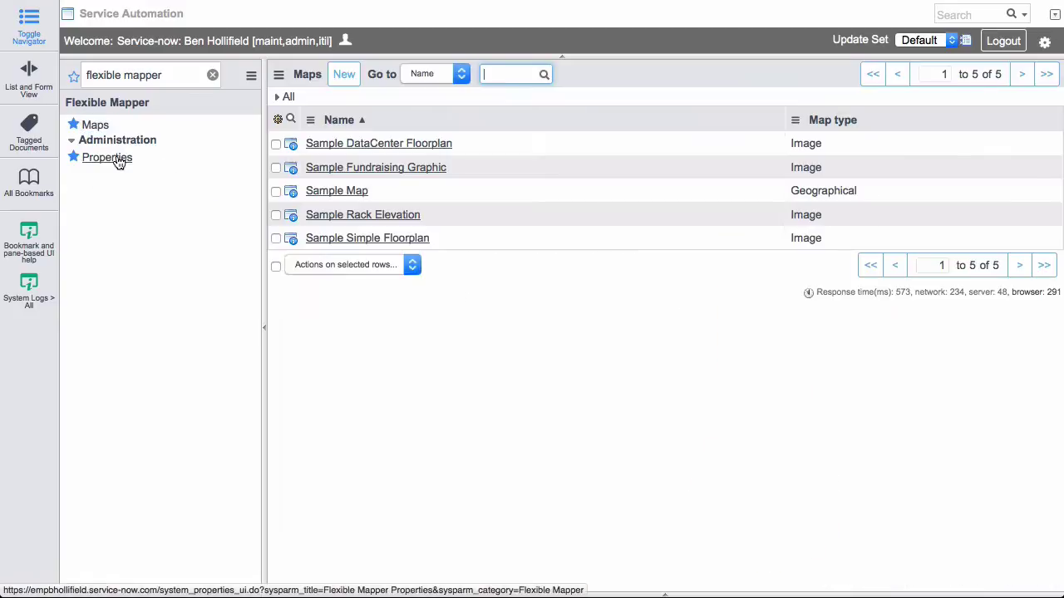
pyautogui.click(119, 160)
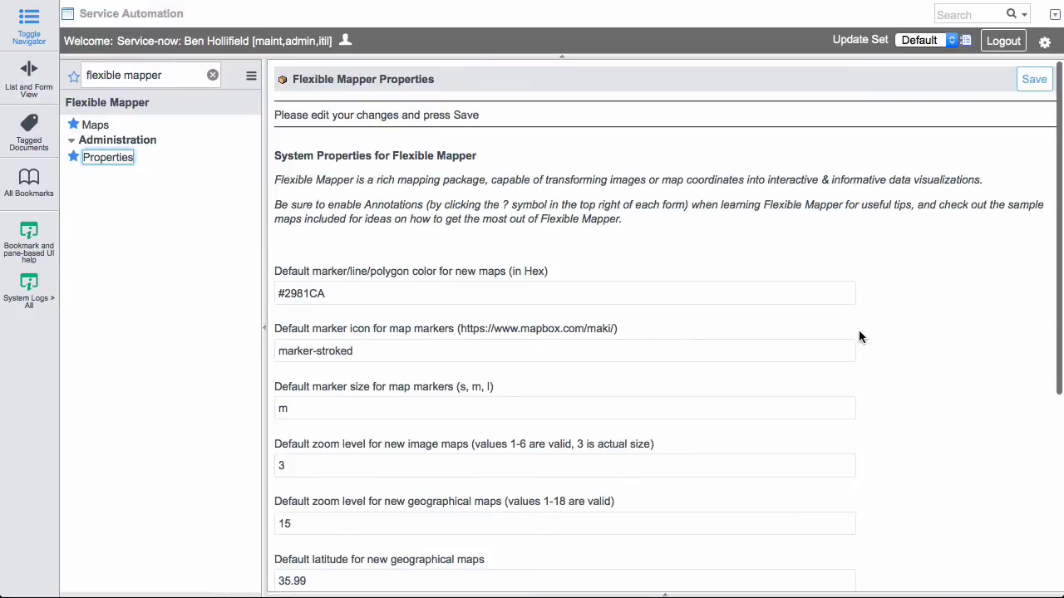
pyautogui.scroll(-4, 860, 336)
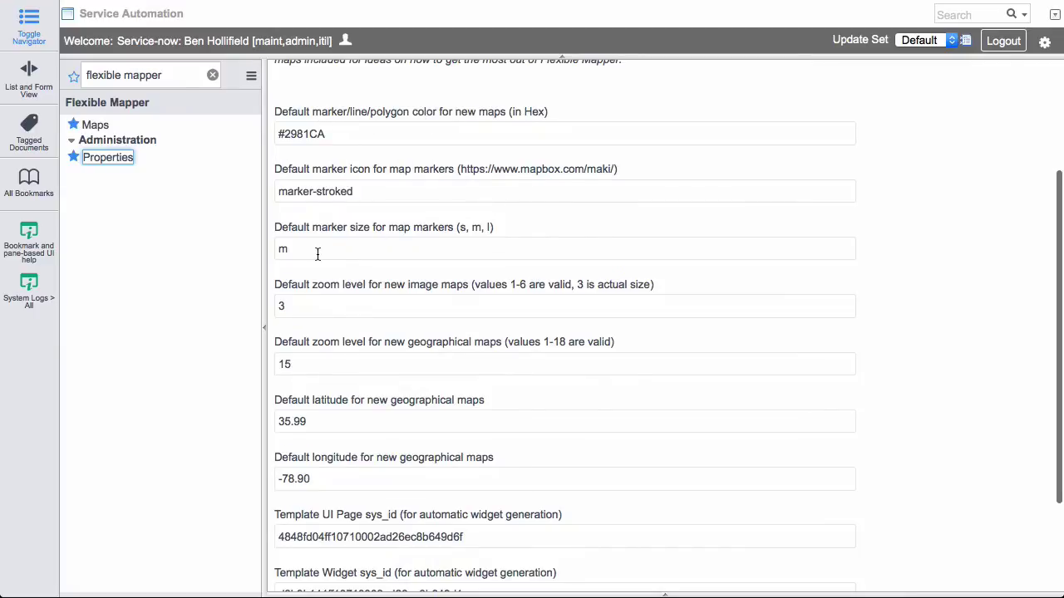
pyautogui.scroll(-3, 407, 308)
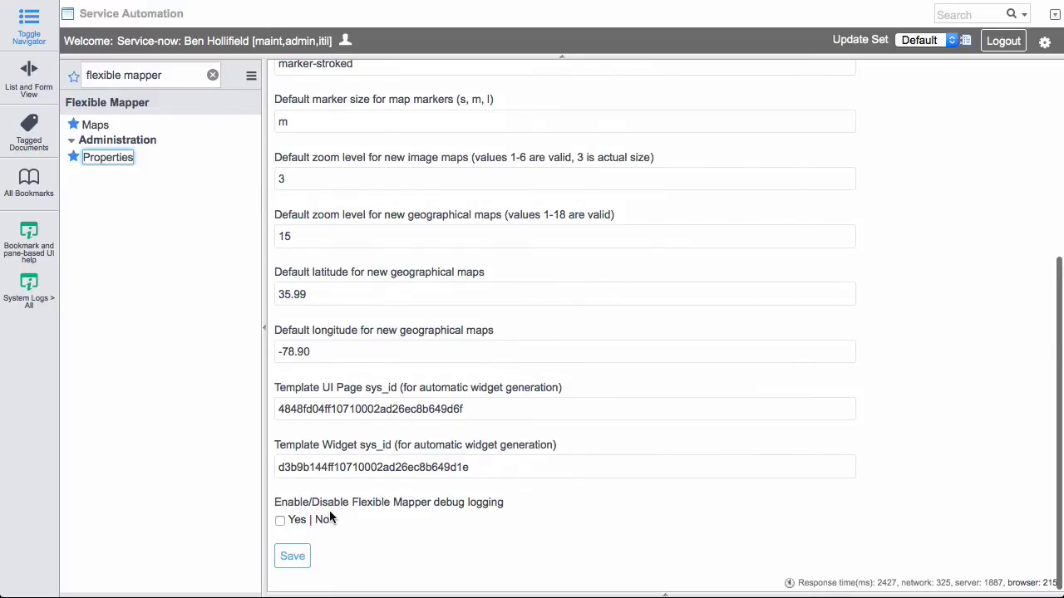
pyautogui.click(296, 408)
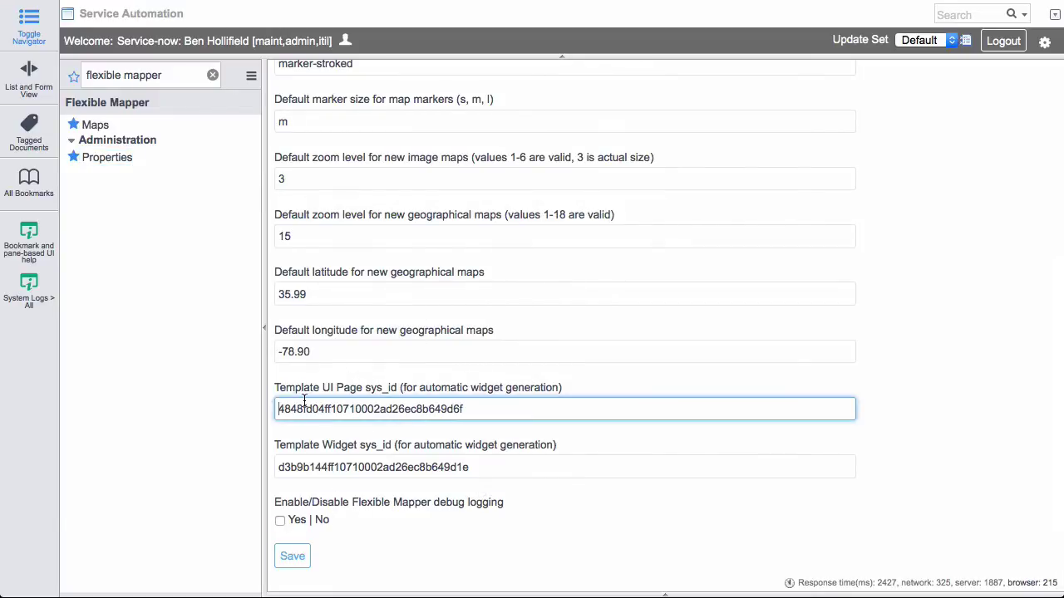
pyautogui.doubleClick(296, 407)
pyautogui.doubleClick(331, 464)
pyautogui.click(335, 377)
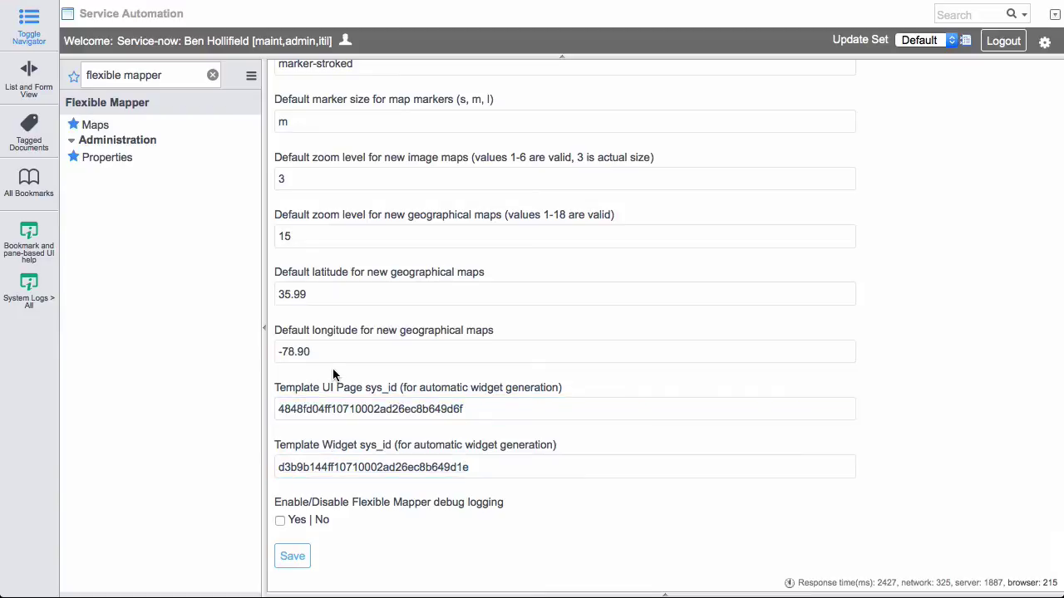
pyautogui.click(95, 126)
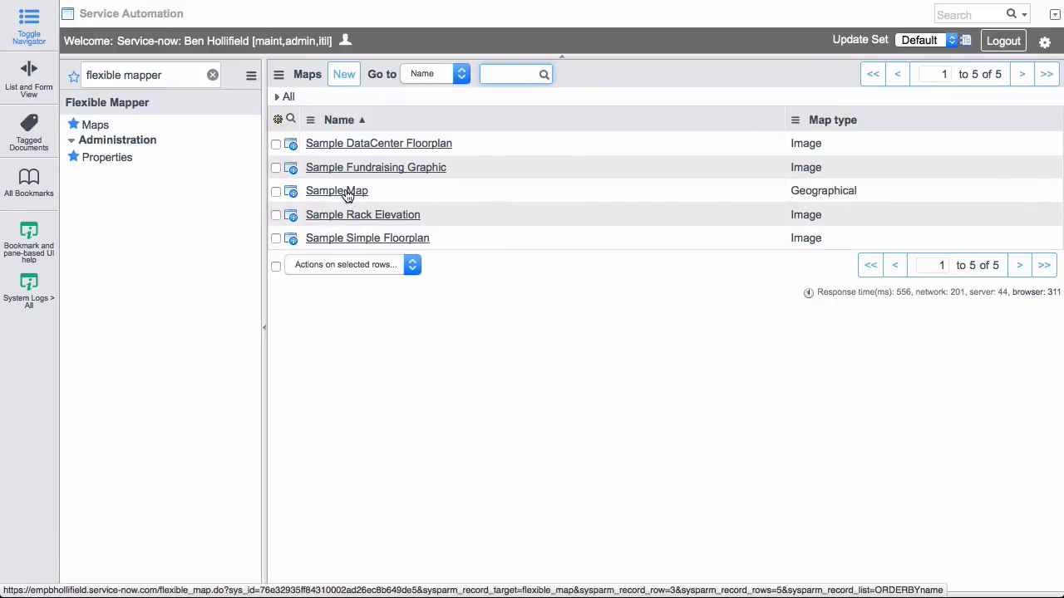
# Generate a homepage widget from the Sample Simple Floorplan map record.
pyautogui.click(371, 238)
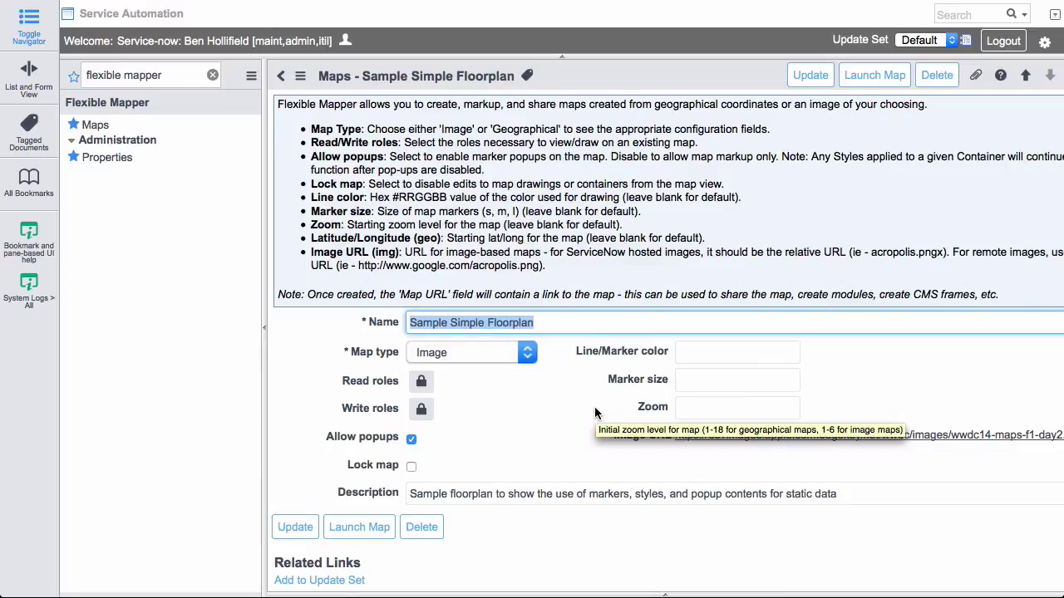
pyautogui.scroll(-2, 572, 422)
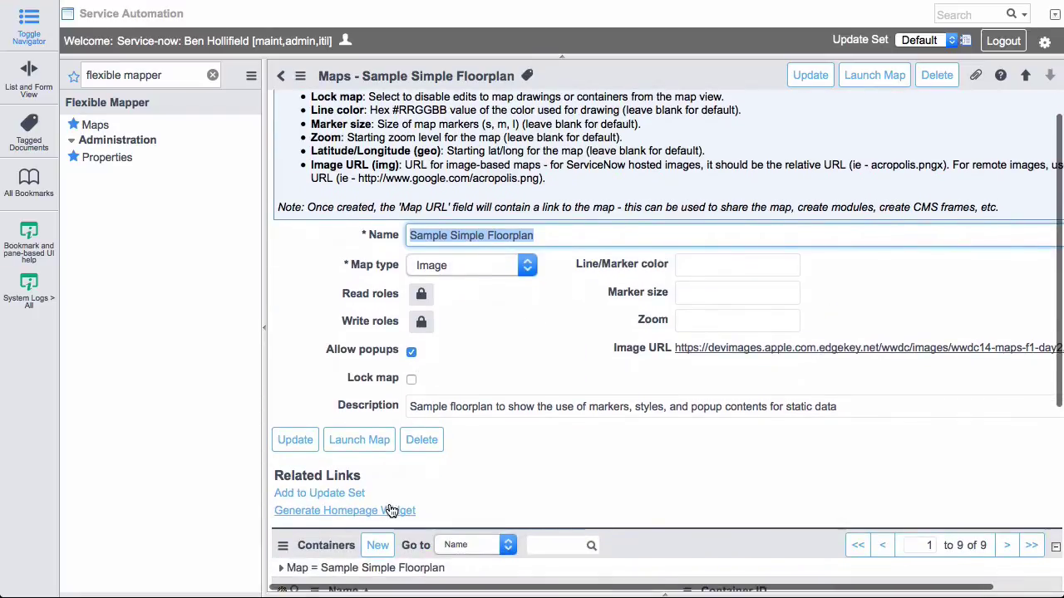
pyautogui.click(387, 512)
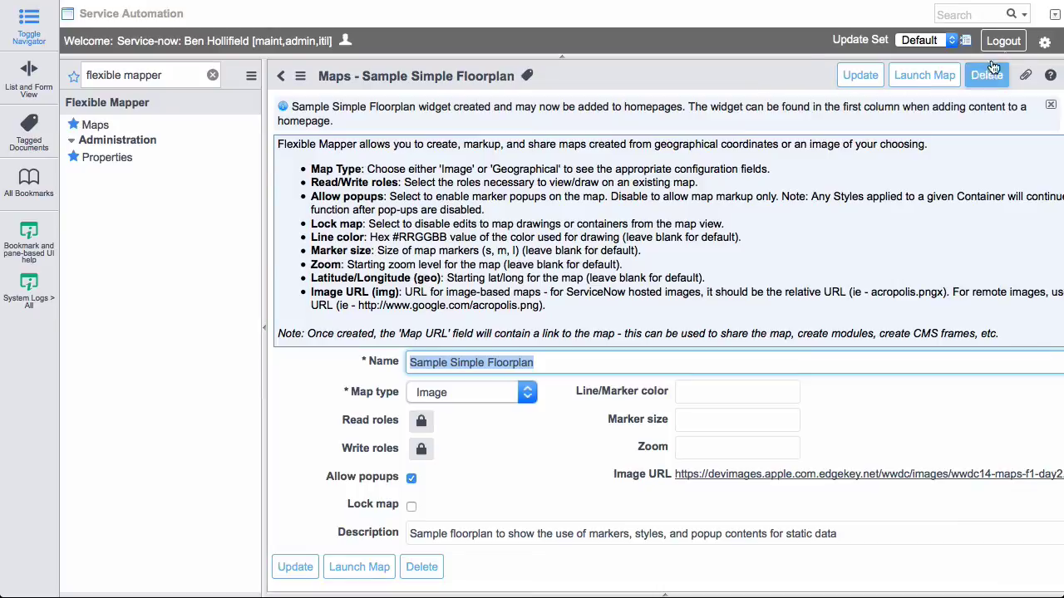
pyautogui.click(1040, 43)
# Add the FlexMap Sample Simple Floorplan widget to the top of the admin homepage.
pyautogui.click(851, 80)
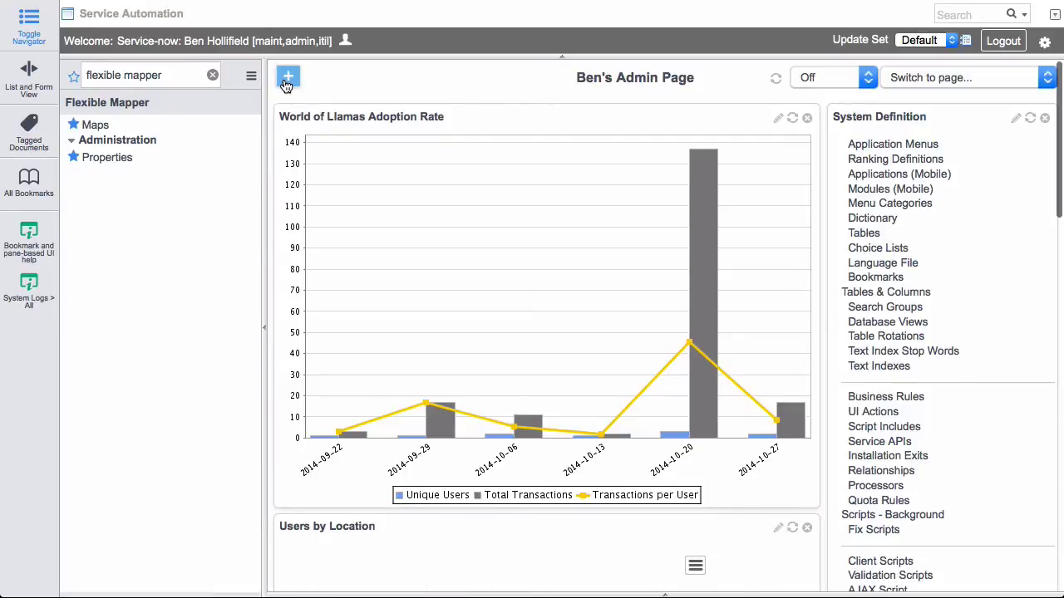
pyautogui.click(286, 78)
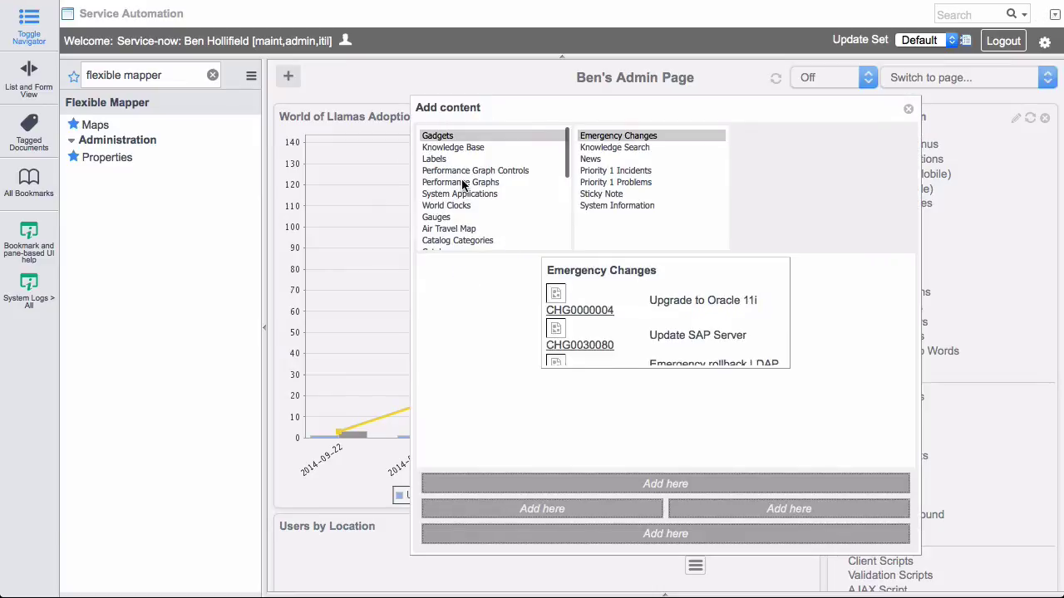
pyautogui.scroll(-1, 463, 185)
pyautogui.scroll(-3, 466, 182)
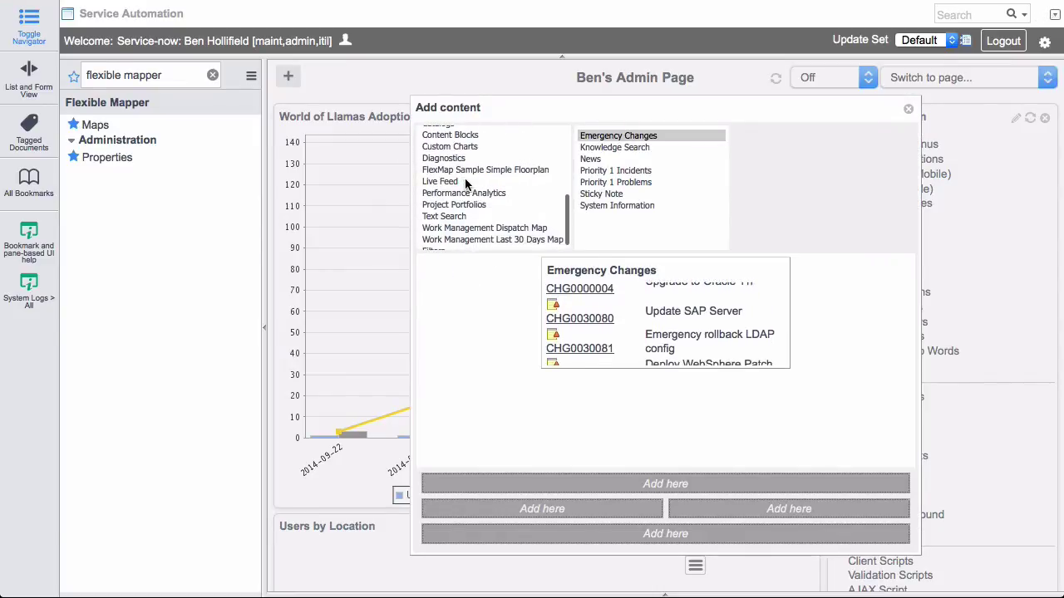
pyautogui.scroll(-1, 478, 174)
pyautogui.rightClick(481, 174)
pyautogui.press('Escape')
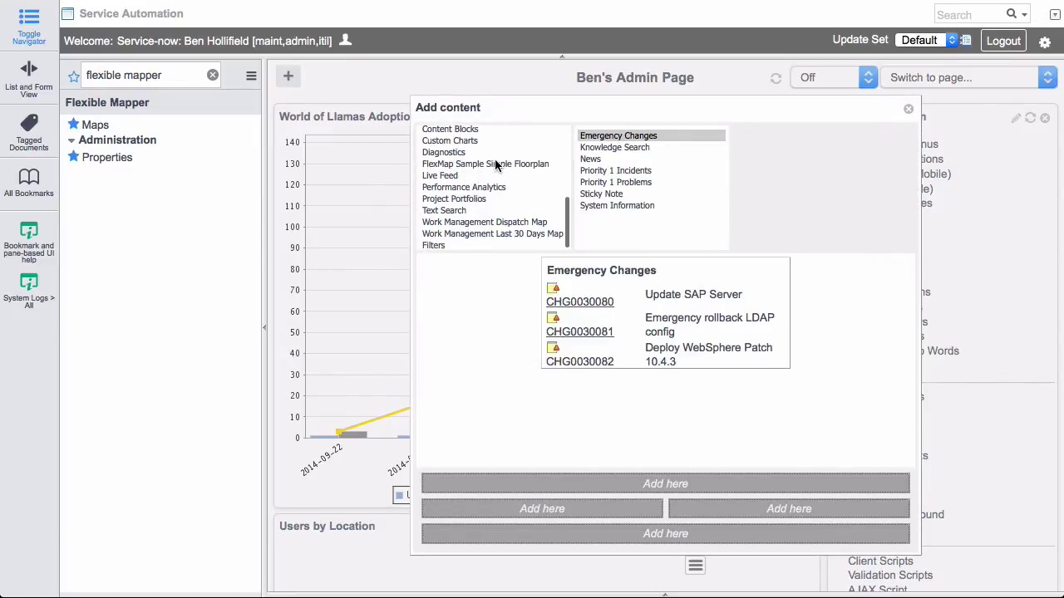
pyautogui.click(496, 165)
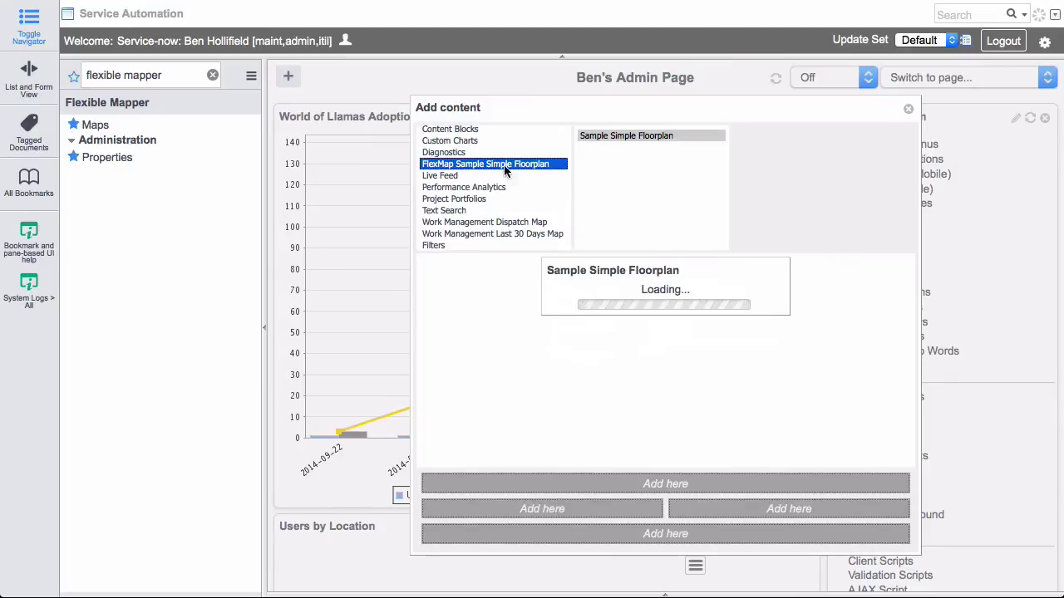
pyautogui.click(665, 483)
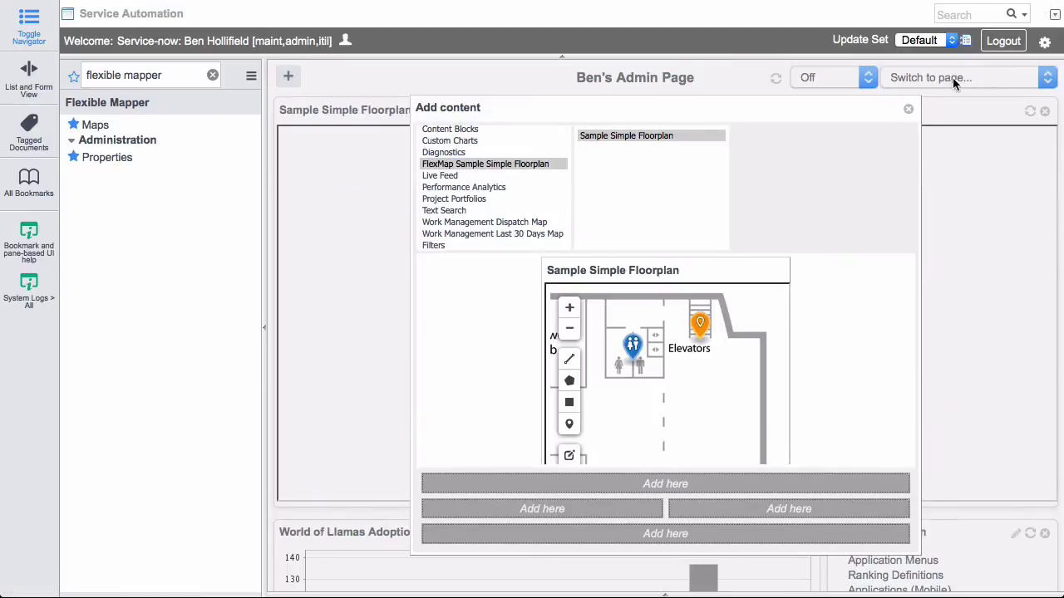
pyautogui.click(909, 110)
# Try the widget's Scooter Racetrack, Core OS Lab and Lunch Area popups and its zoom controls.
pyautogui.click(616, 440)
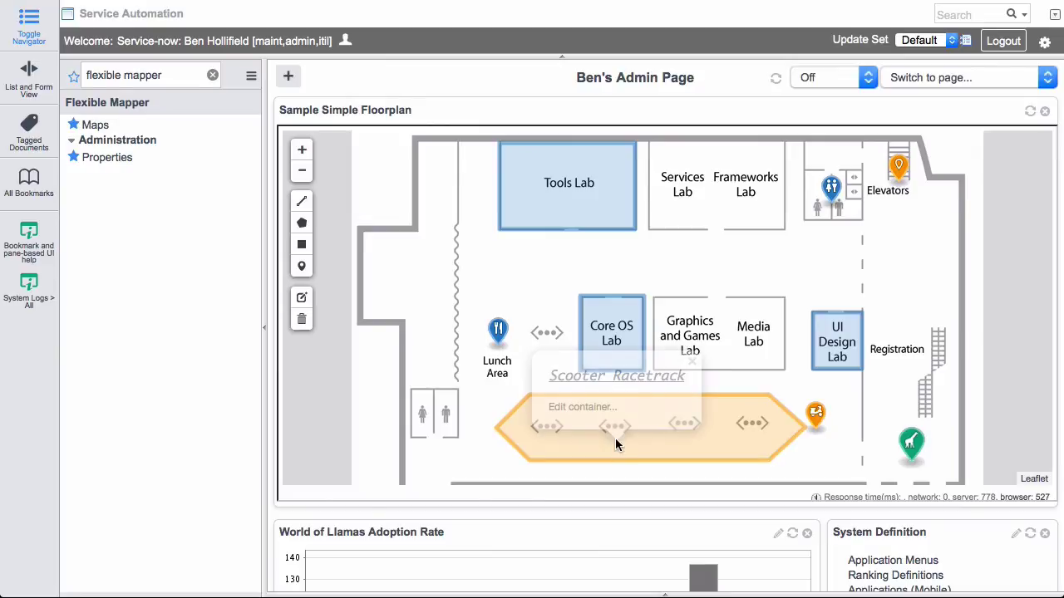
pyautogui.click(596, 318)
pyautogui.click(497, 332)
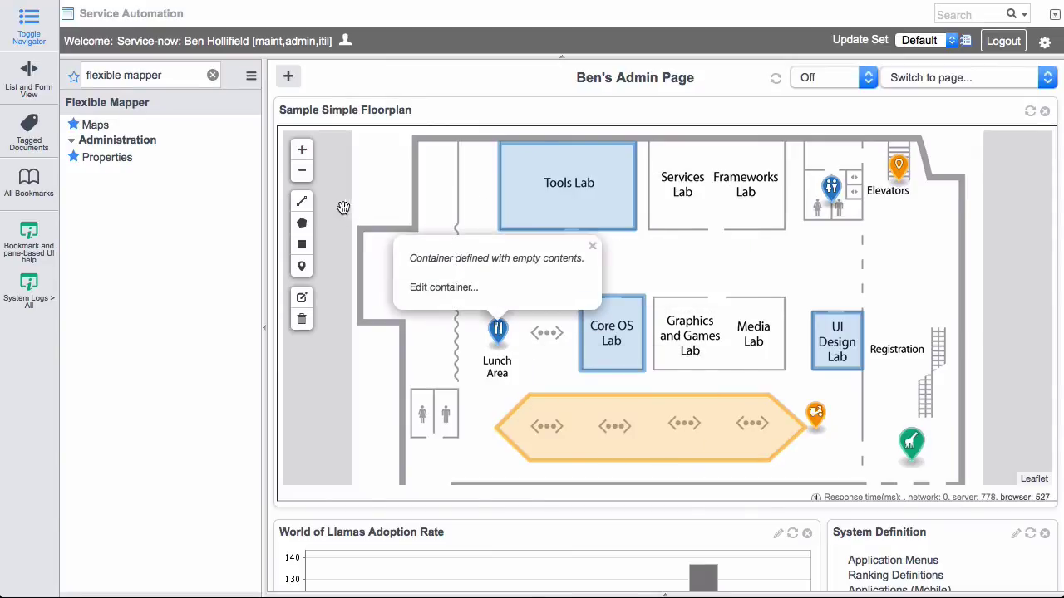
pyautogui.click(303, 172)
pyautogui.click(302, 150)
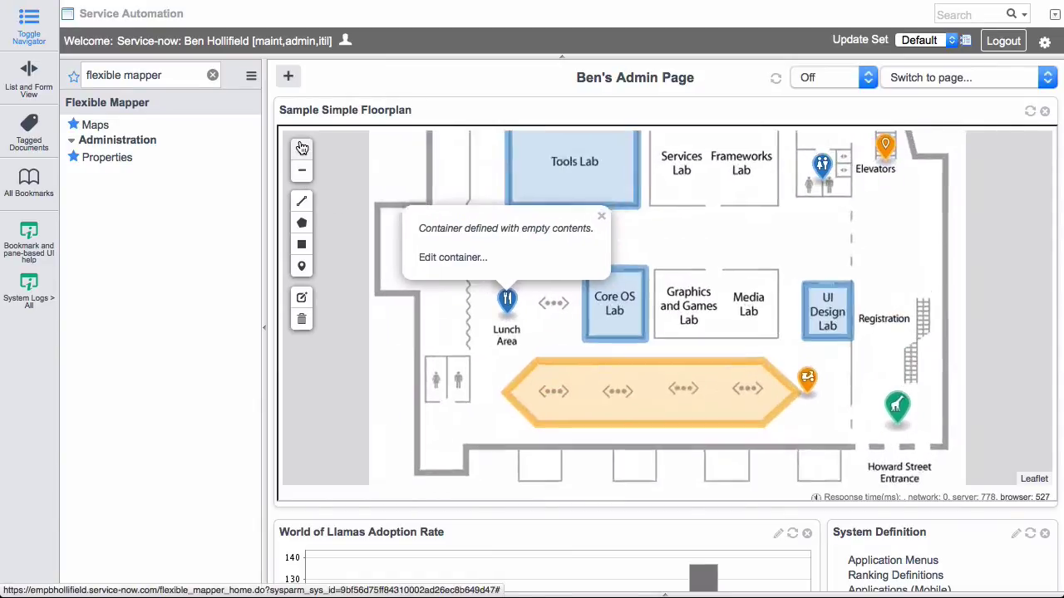
# Leave homepage auto-refresh Off and return to the Maps list.
pyautogui.click(868, 77)
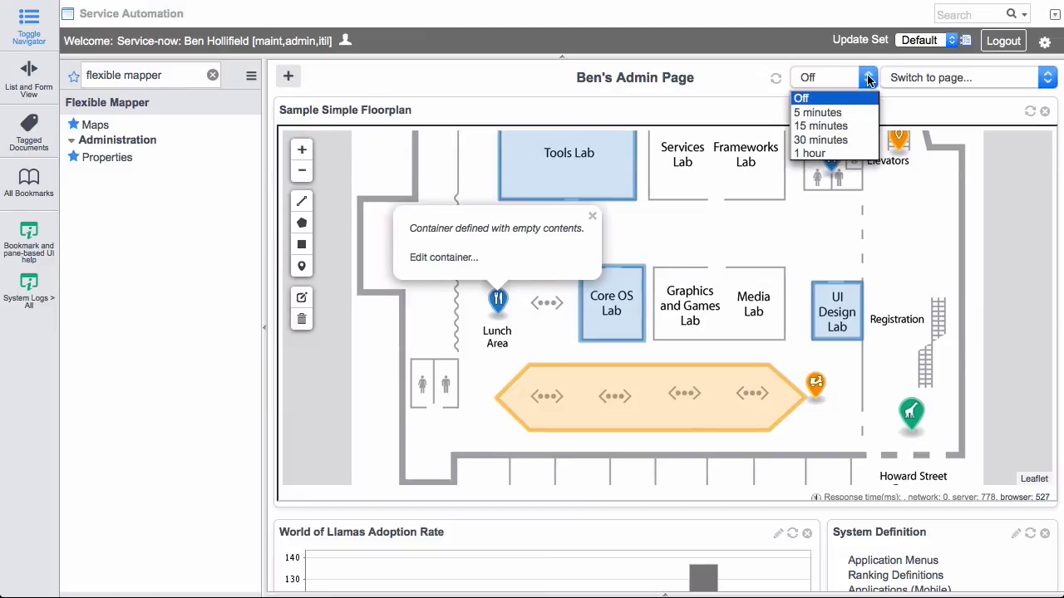
pyautogui.click(869, 78)
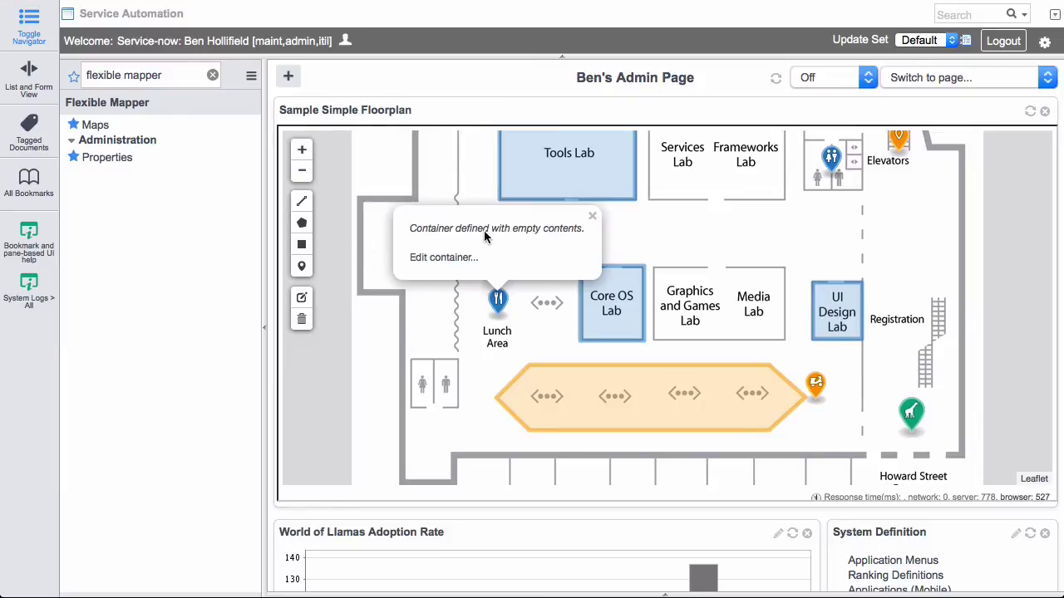
pyautogui.click(96, 125)
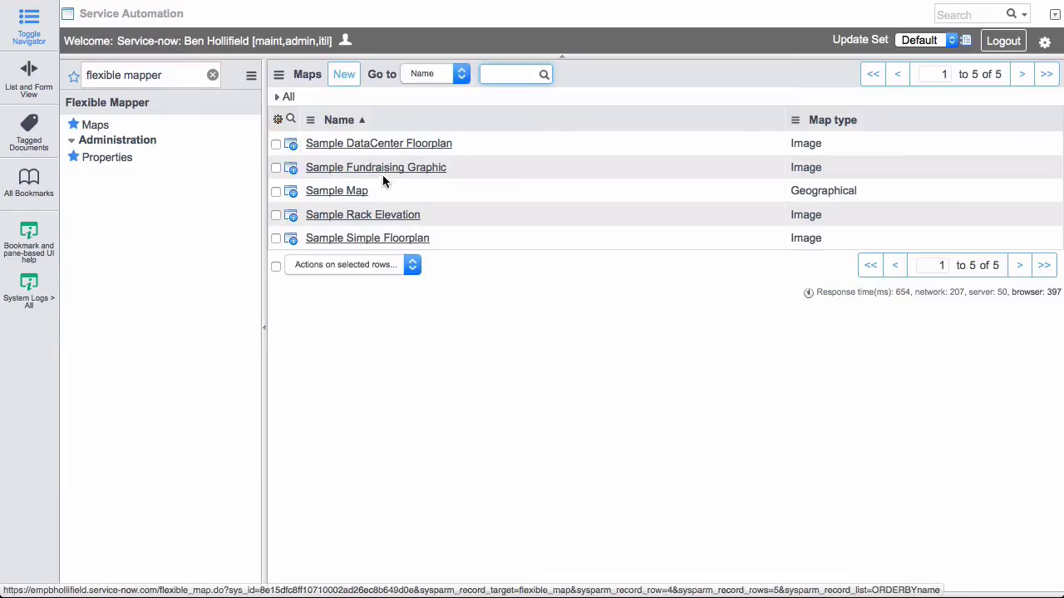
# Tick Lock map on the Sample Simple Floorplan record and launch the locked map.
pyautogui.click(375, 239)
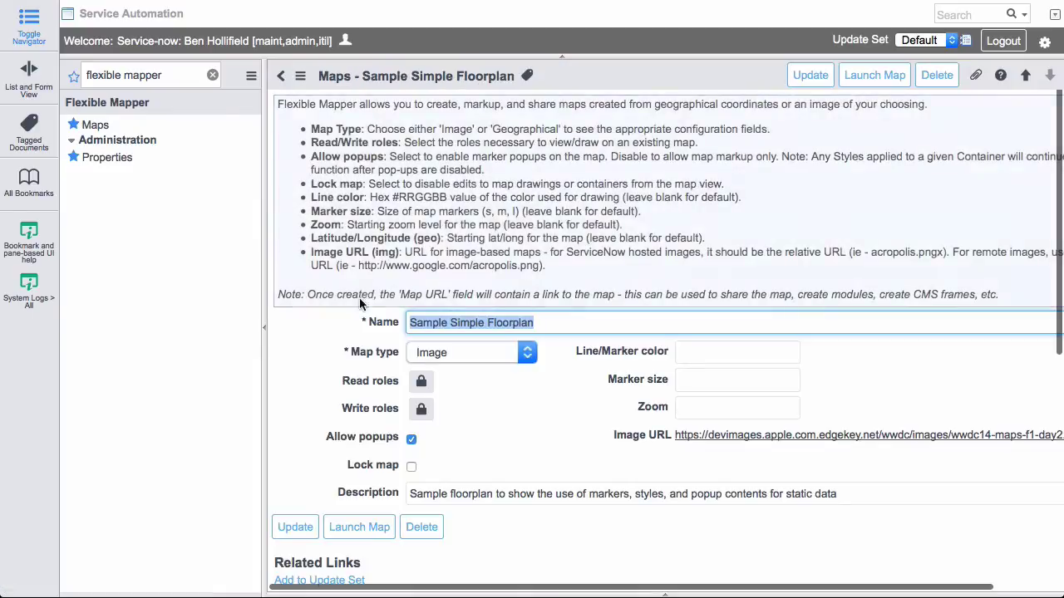
pyautogui.click(365, 527)
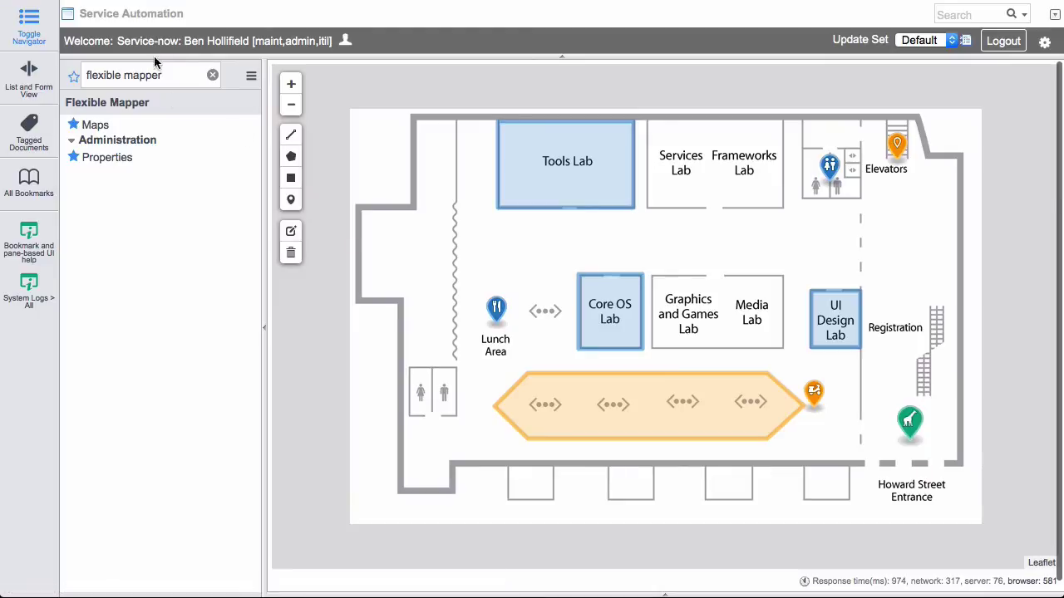
pyautogui.hotkey('alt', 'Left')
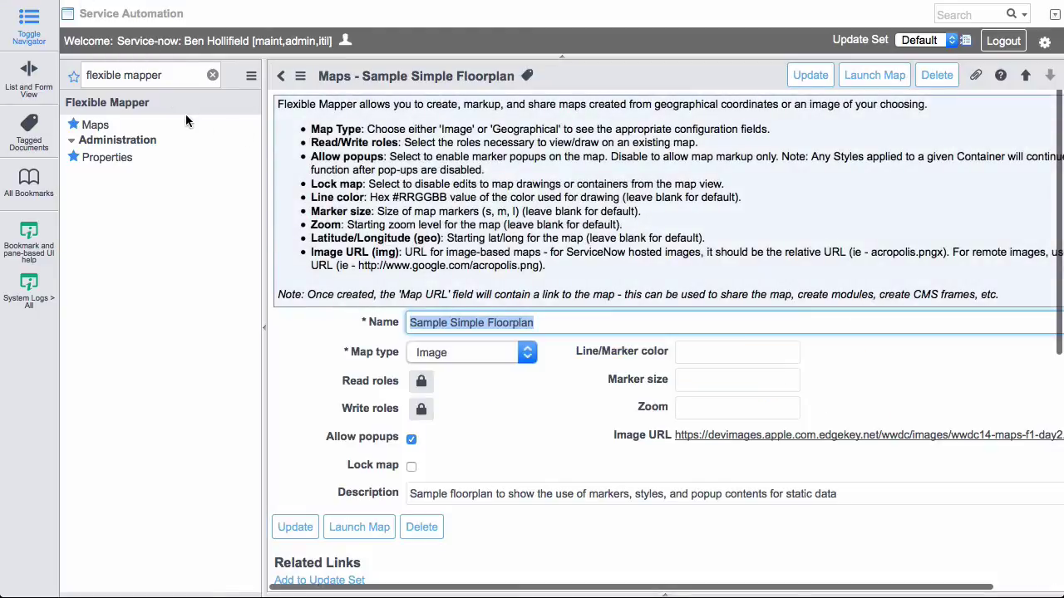
pyautogui.click(412, 468)
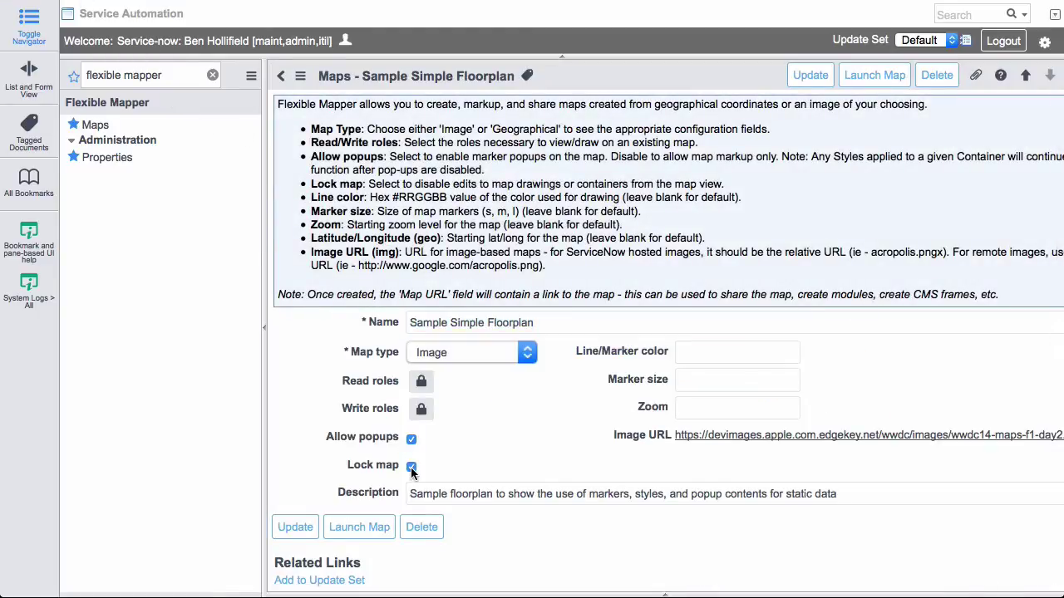
pyautogui.click(356, 530)
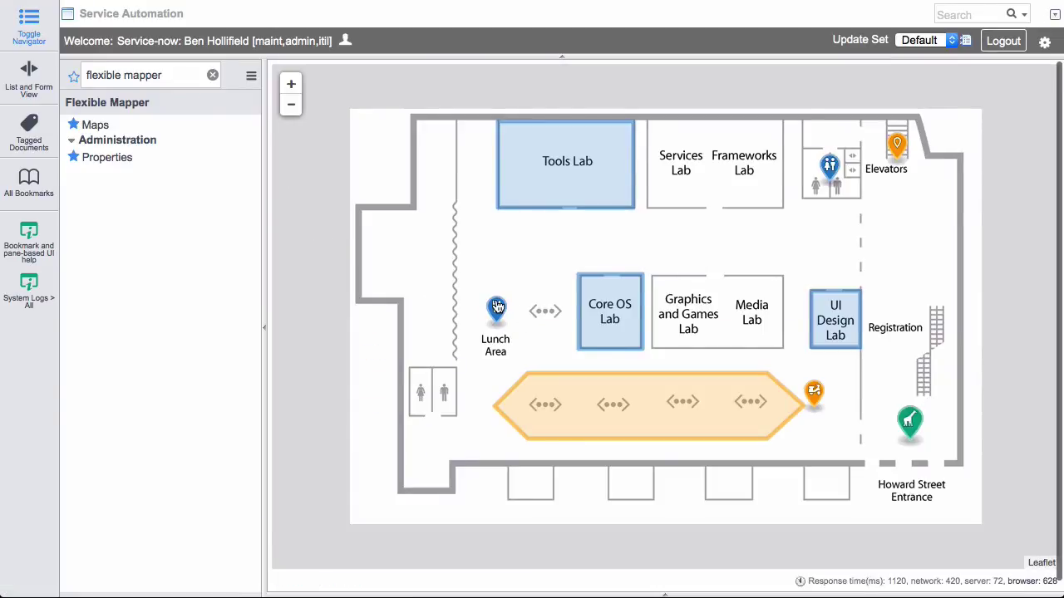
# Test the Core OS Lab, UI Design Lab and Elevators popups and zoom in and out.
pyautogui.click(605, 301)
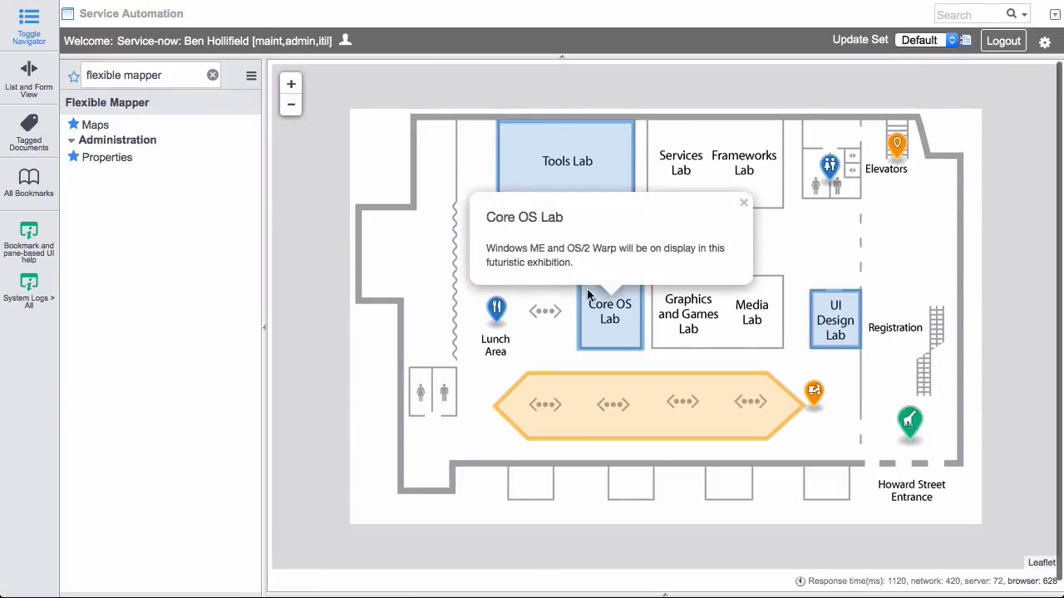
pyautogui.click(840, 334)
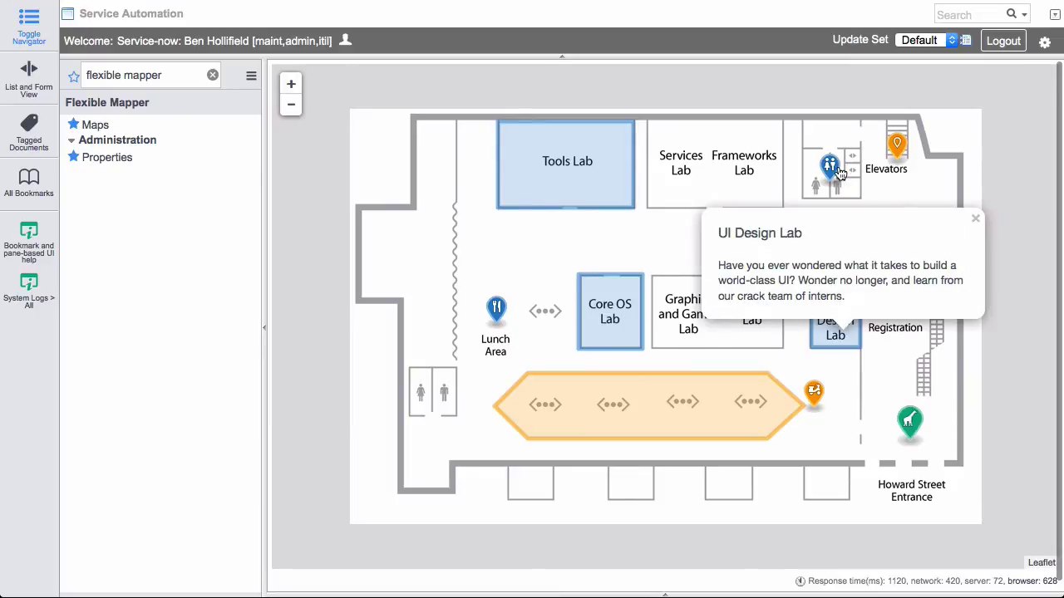
pyautogui.click(898, 143)
pyautogui.click(620, 118)
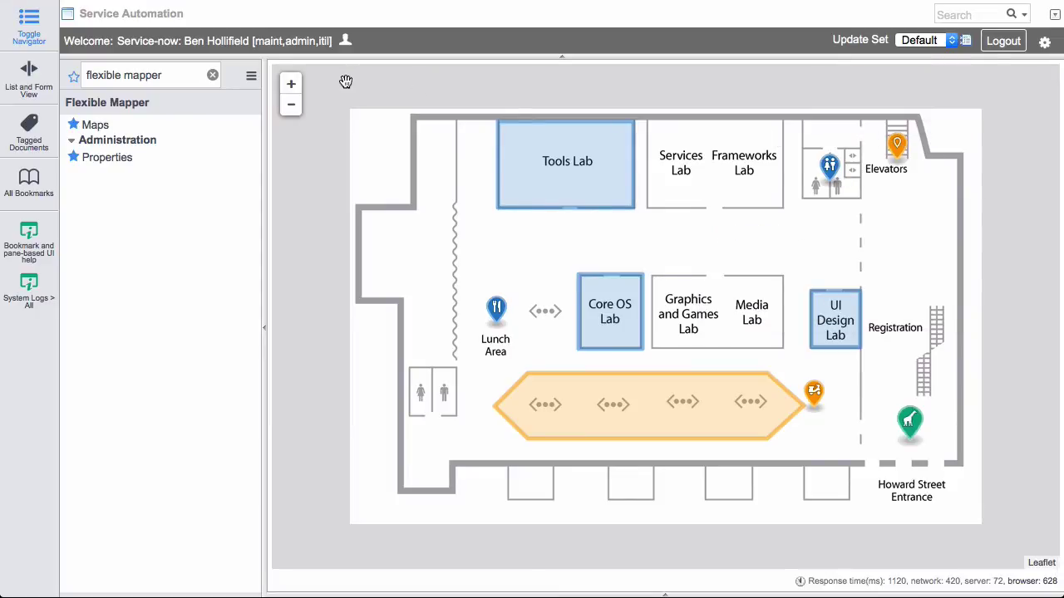
pyautogui.click(291, 85)
pyautogui.click(291, 104)
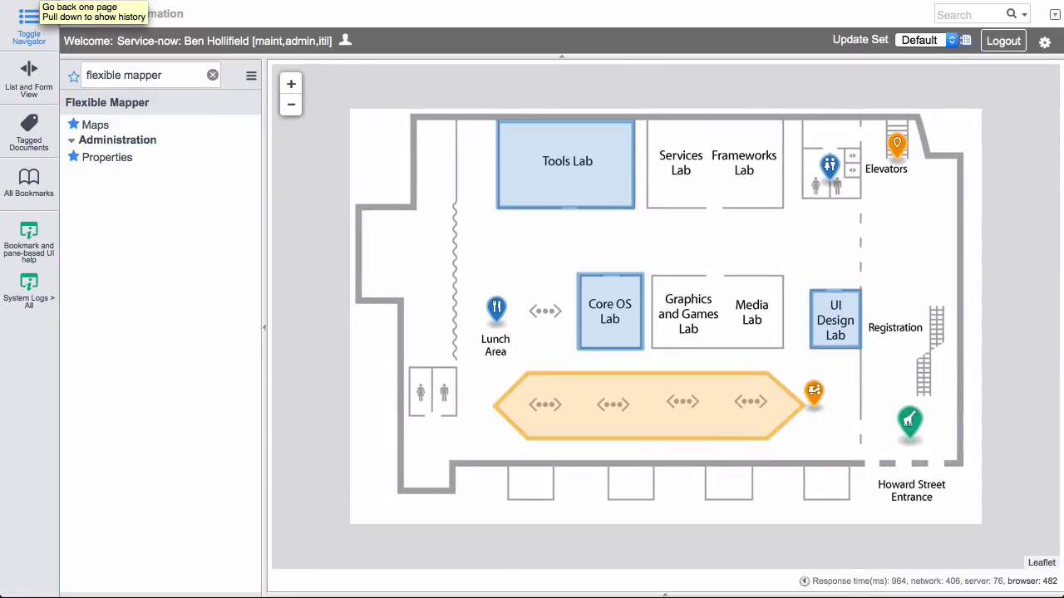
# Go back to the Sample Simple Floorplan map form holding its Map URL.
pyautogui.click(33, 2)
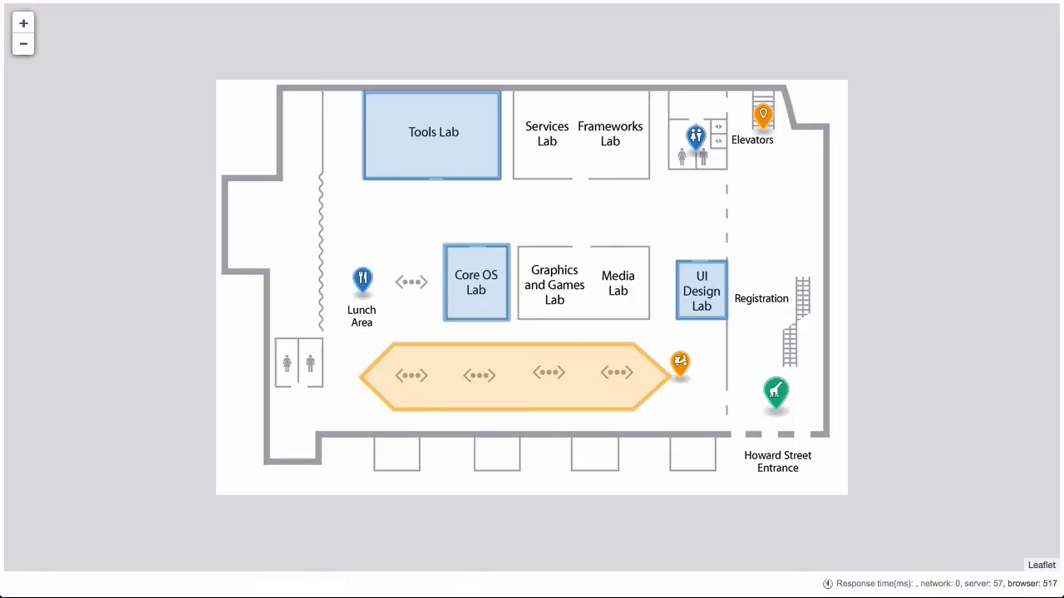
# Show the Scooter Racetrack popup on the standalone shared floorplan page.
pyautogui.click(538, 360)
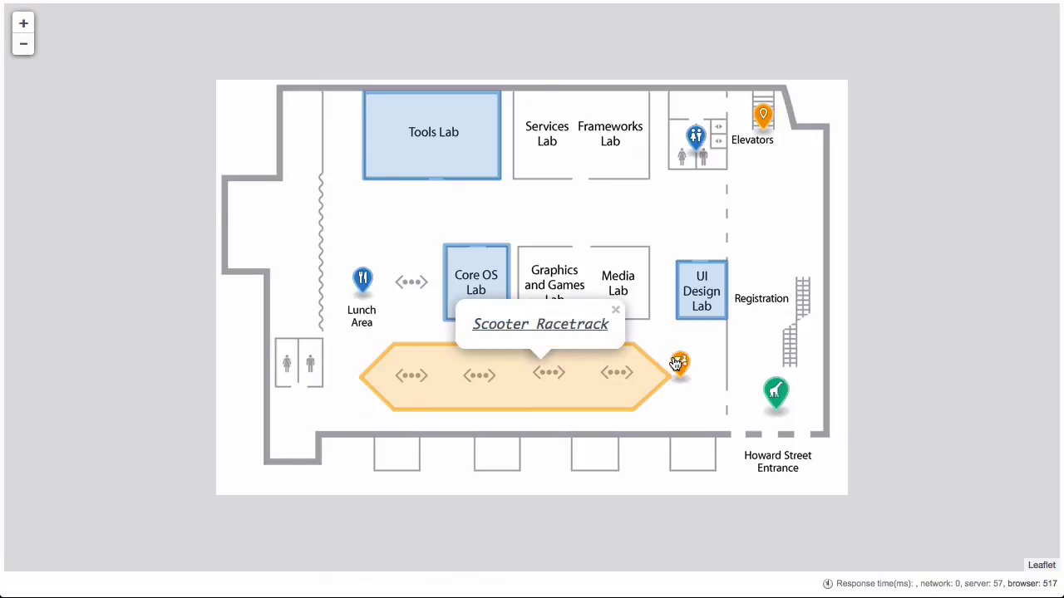